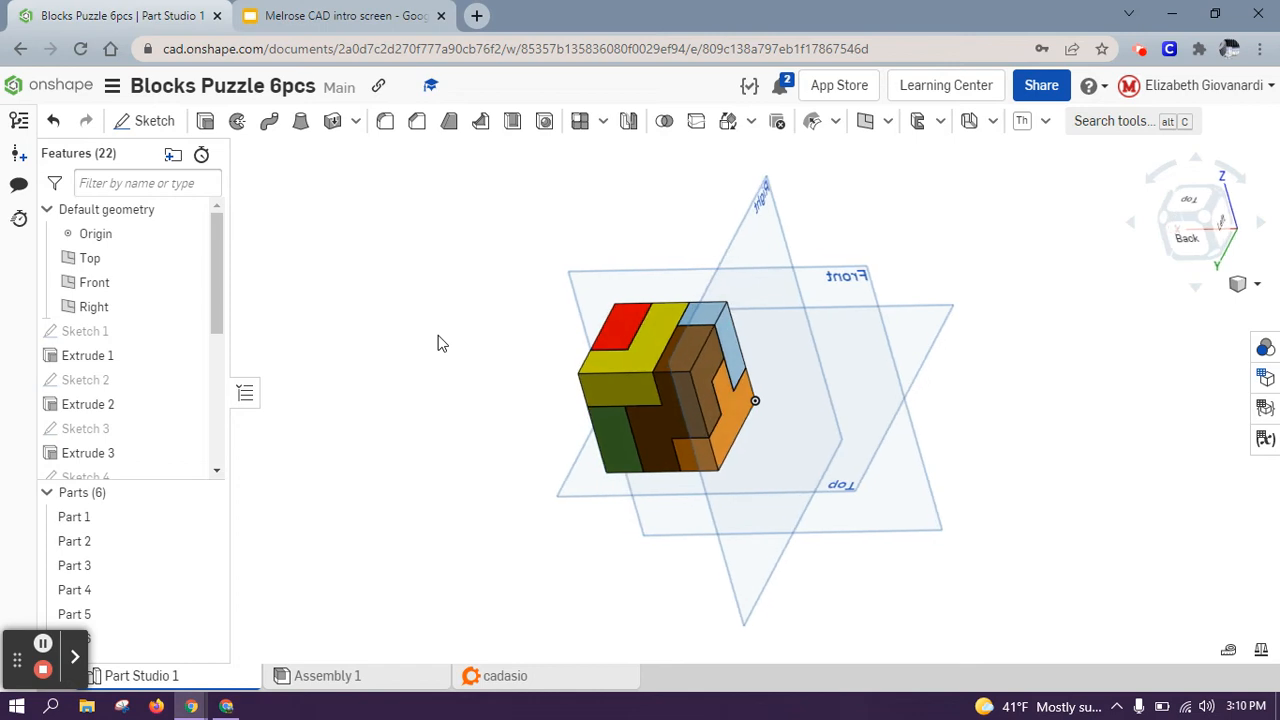
# Step: Launch the cadasio application from the Onshape document's Applications menu
pyautogui.press('Up')
pyautogui.press('Left')
pyautogui.press('Right')
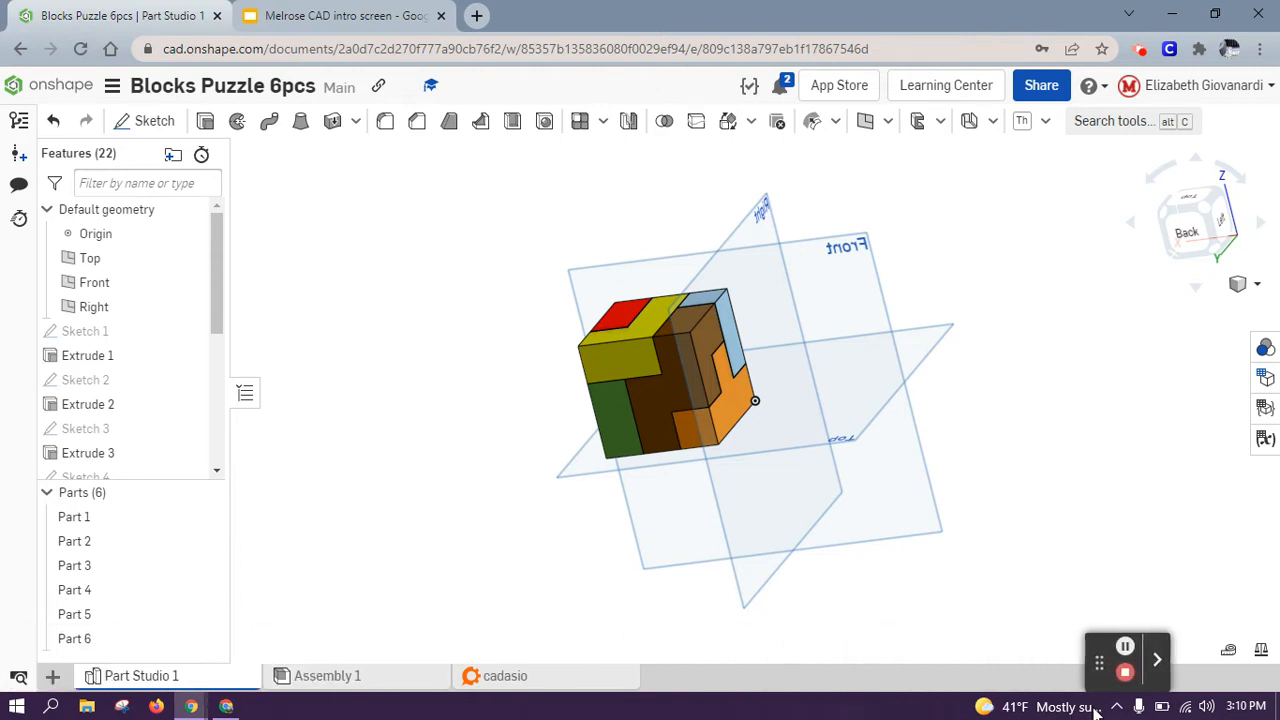
pyautogui.click(52, 676)
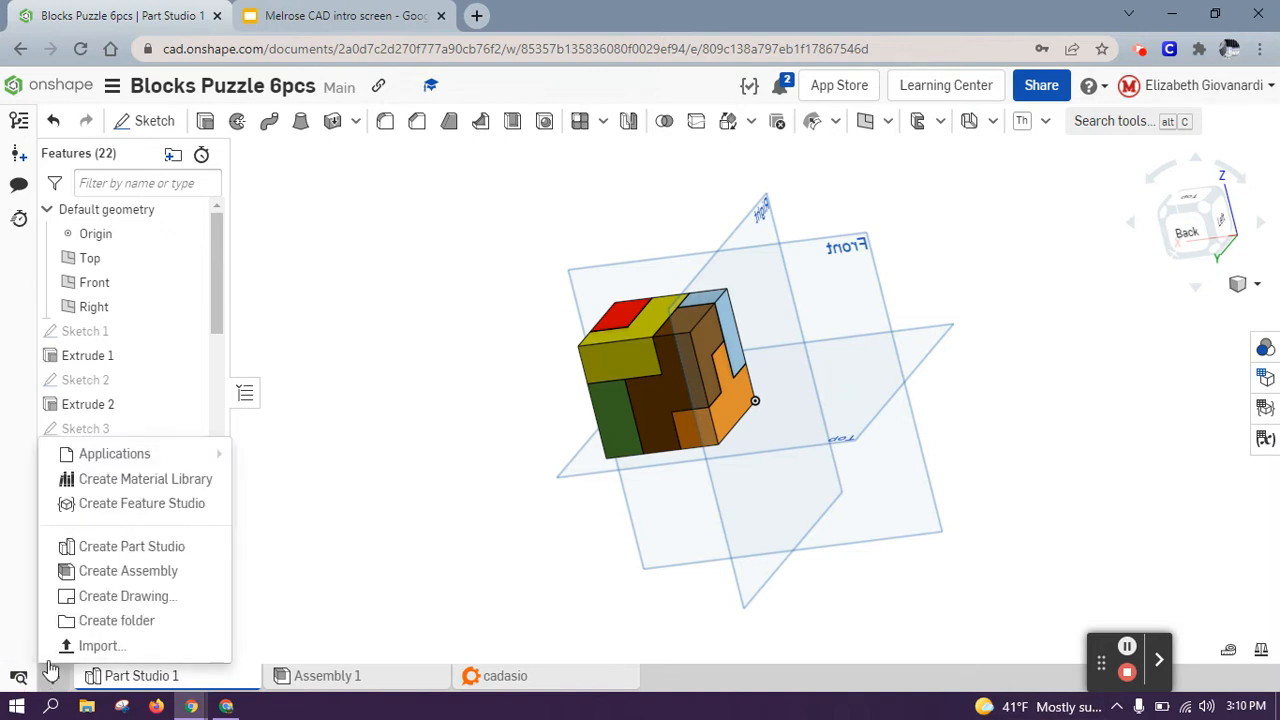
pyautogui.moveTo(136, 453)
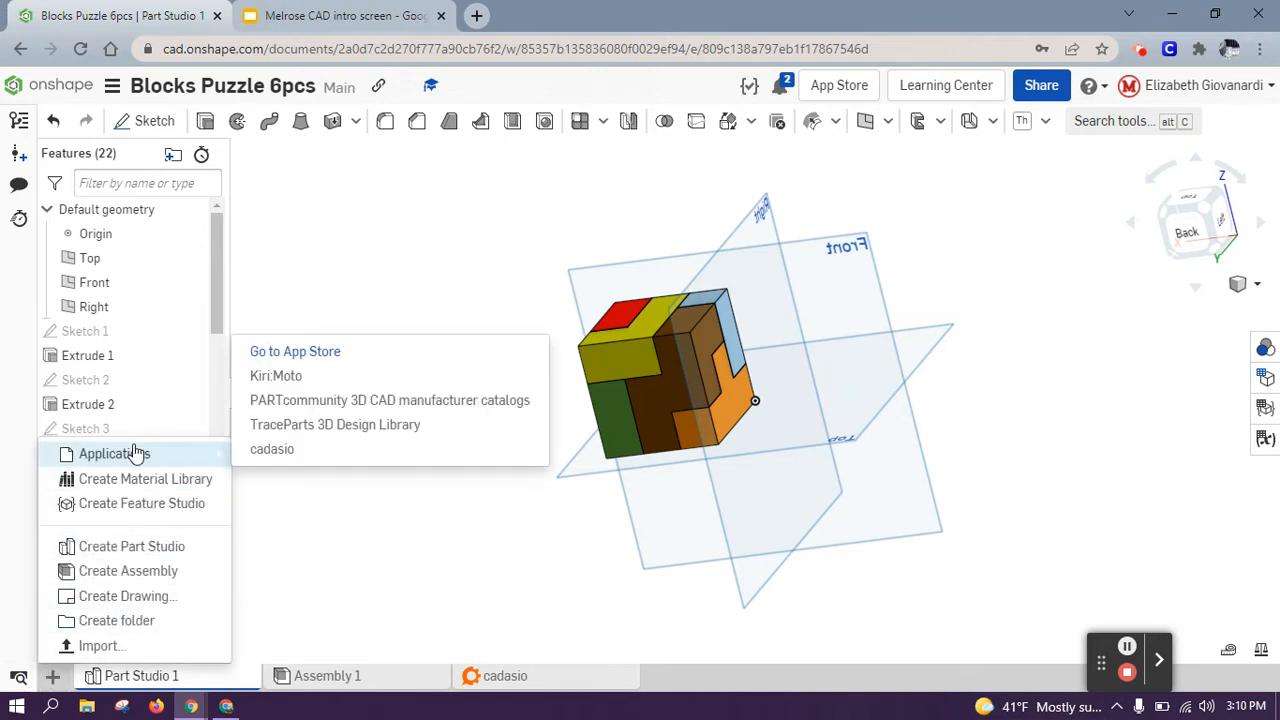
pyautogui.click(272, 449)
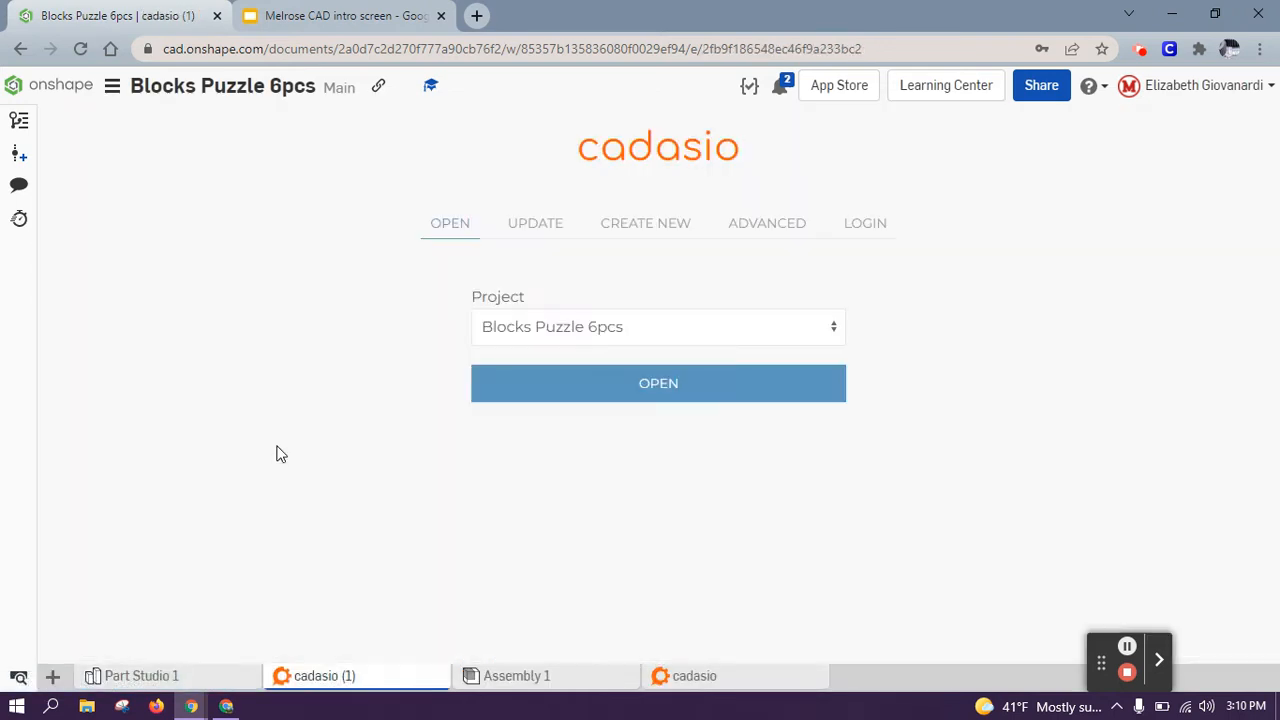
# Step: Start a new Cadasio project, keeping Project as the save destination
pyautogui.click(637, 329)
pyautogui.click(637, 333)
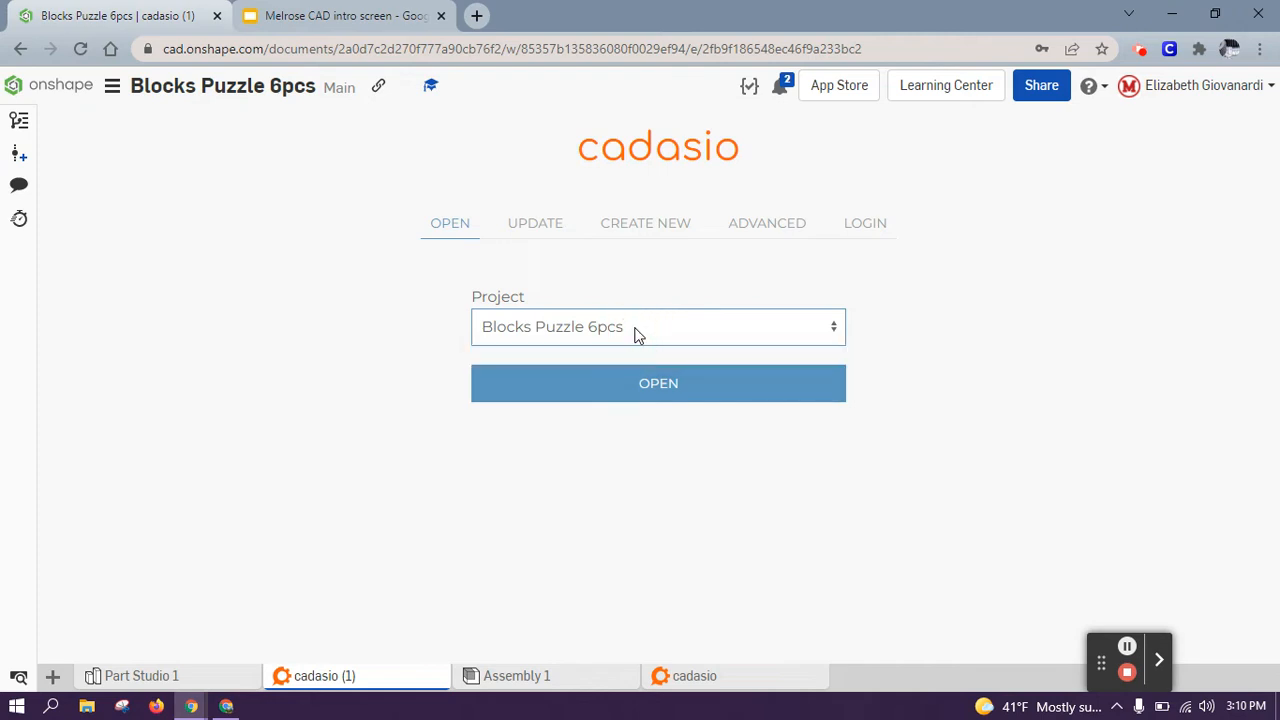
pyautogui.click(626, 236)
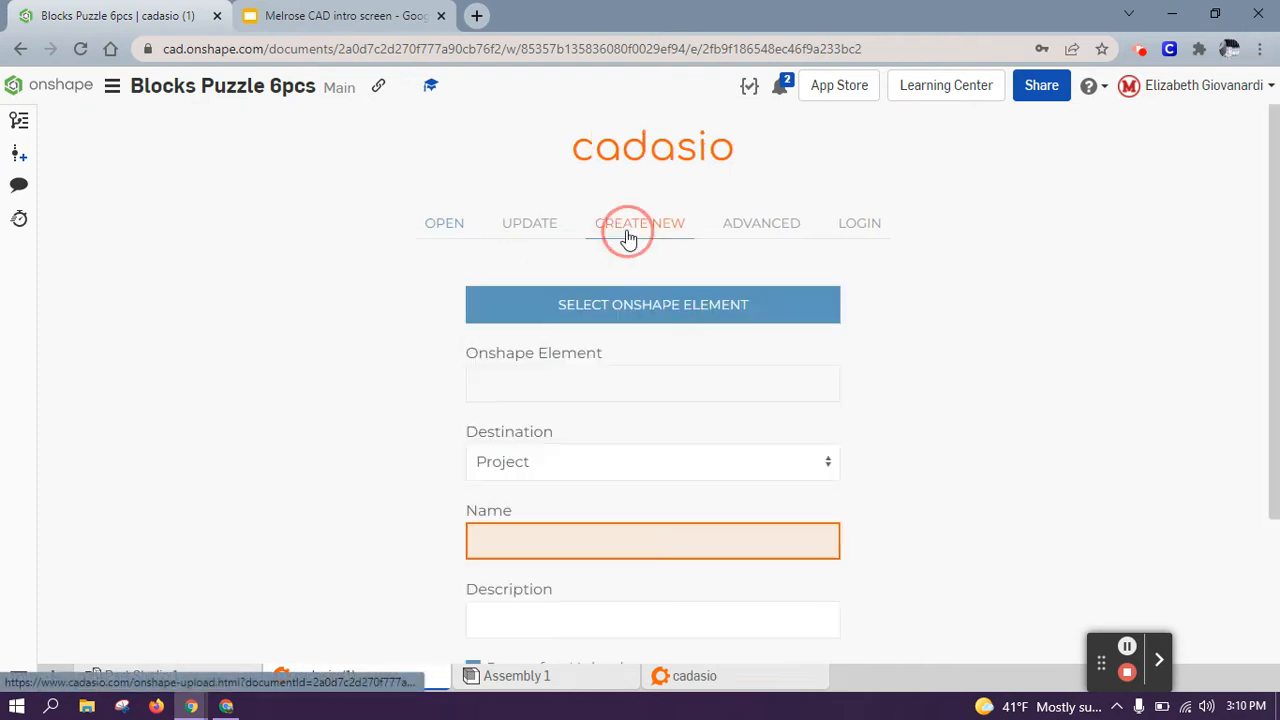
pyautogui.click(614, 461)
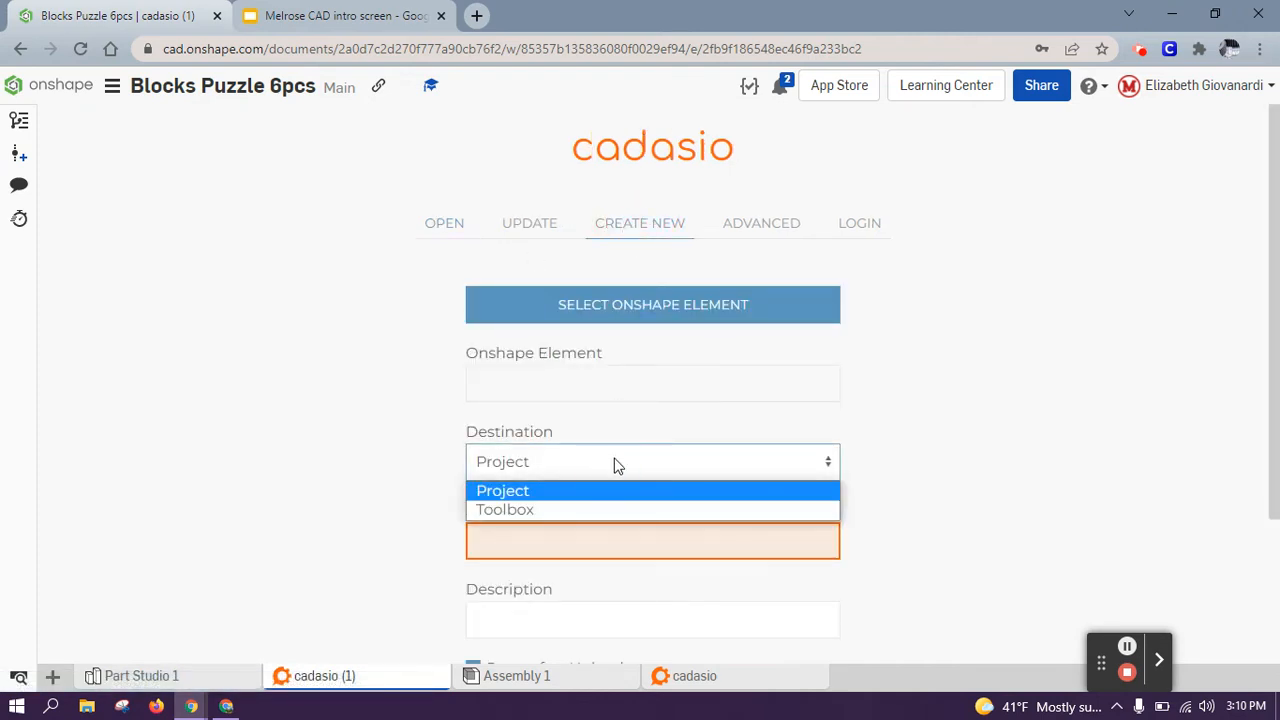
pyautogui.click(614, 461)
# Step: Pick Assembly 1 as the source, name it 'Blocks Puzzle 2', and create the project
pyautogui.click(630, 324)
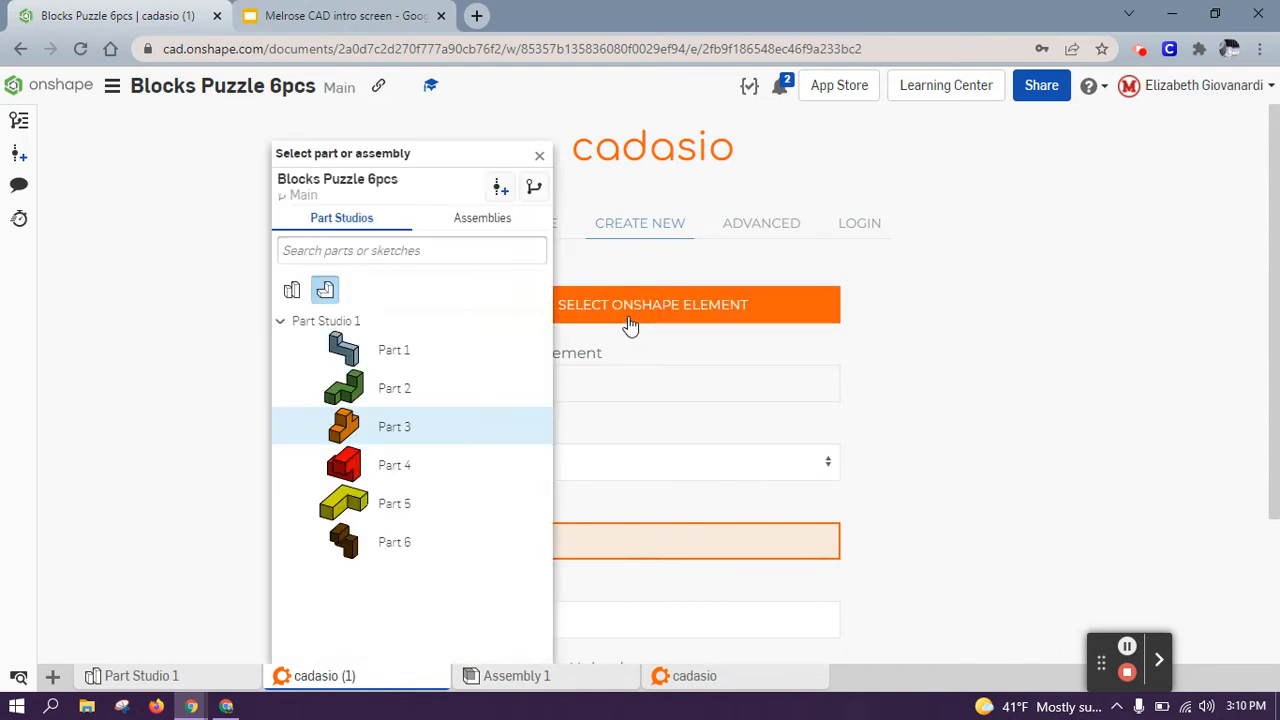
pyautogui.click(465, 224)
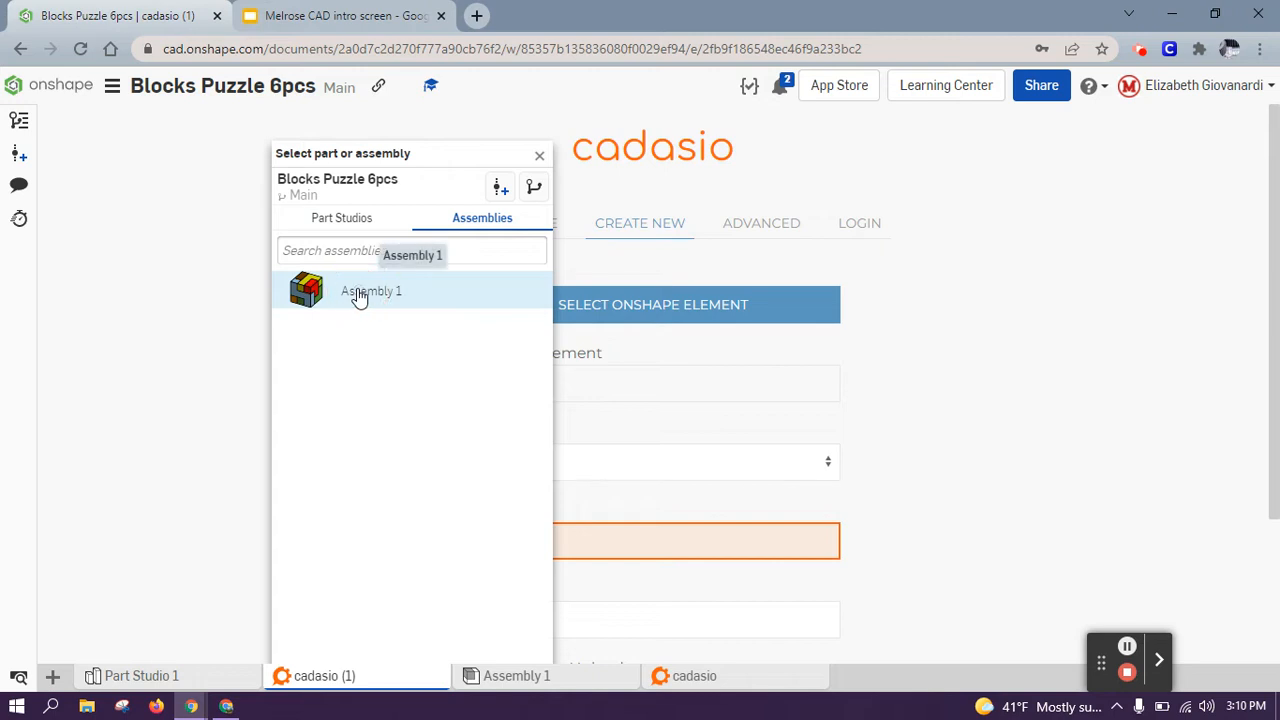
pyautogui.click(358, 298)
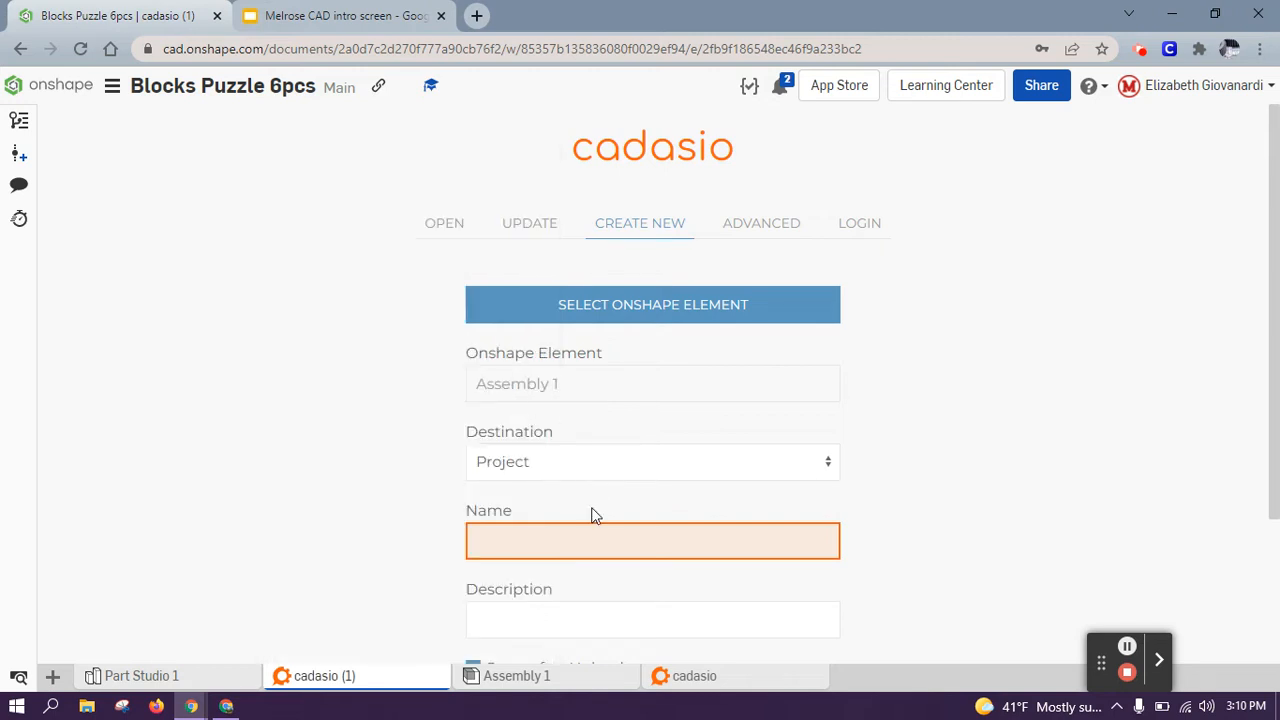
pyautogui.click(594, 543)
pyautogui.write('Blocks P')
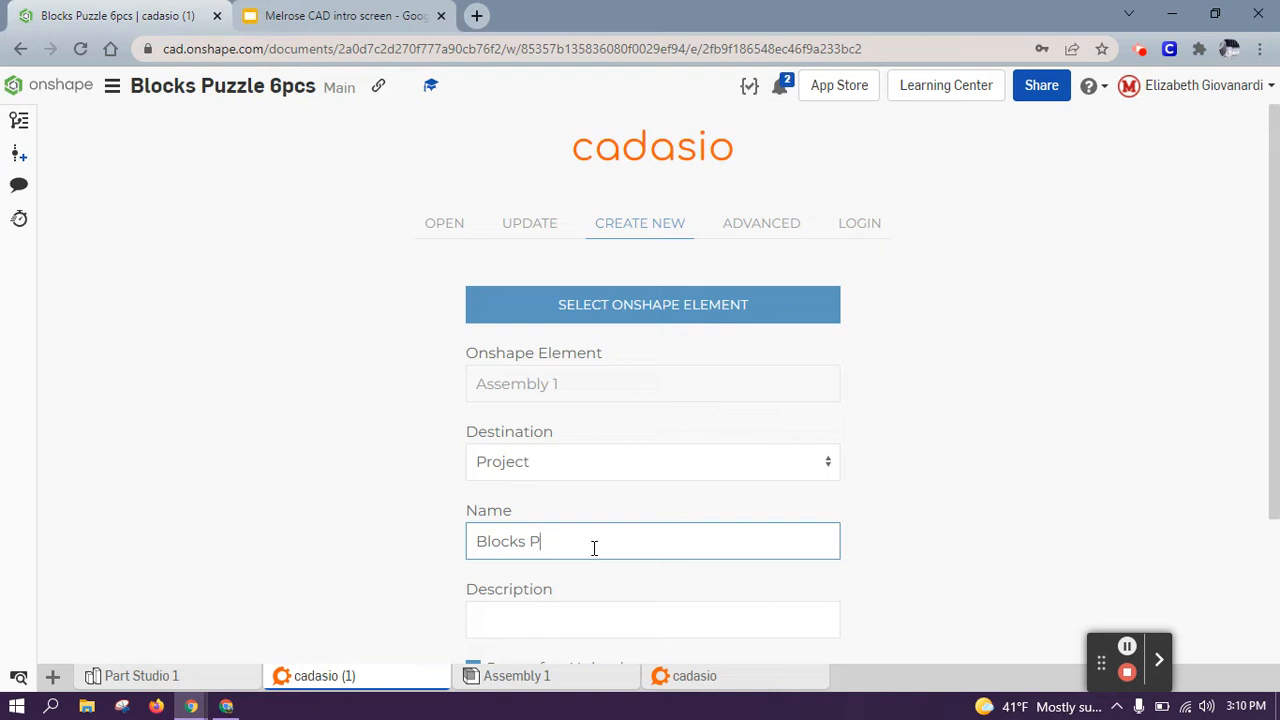
pyautogui.write('ruzzle 2')
pyautogui.scroll(-1, 594, 548)
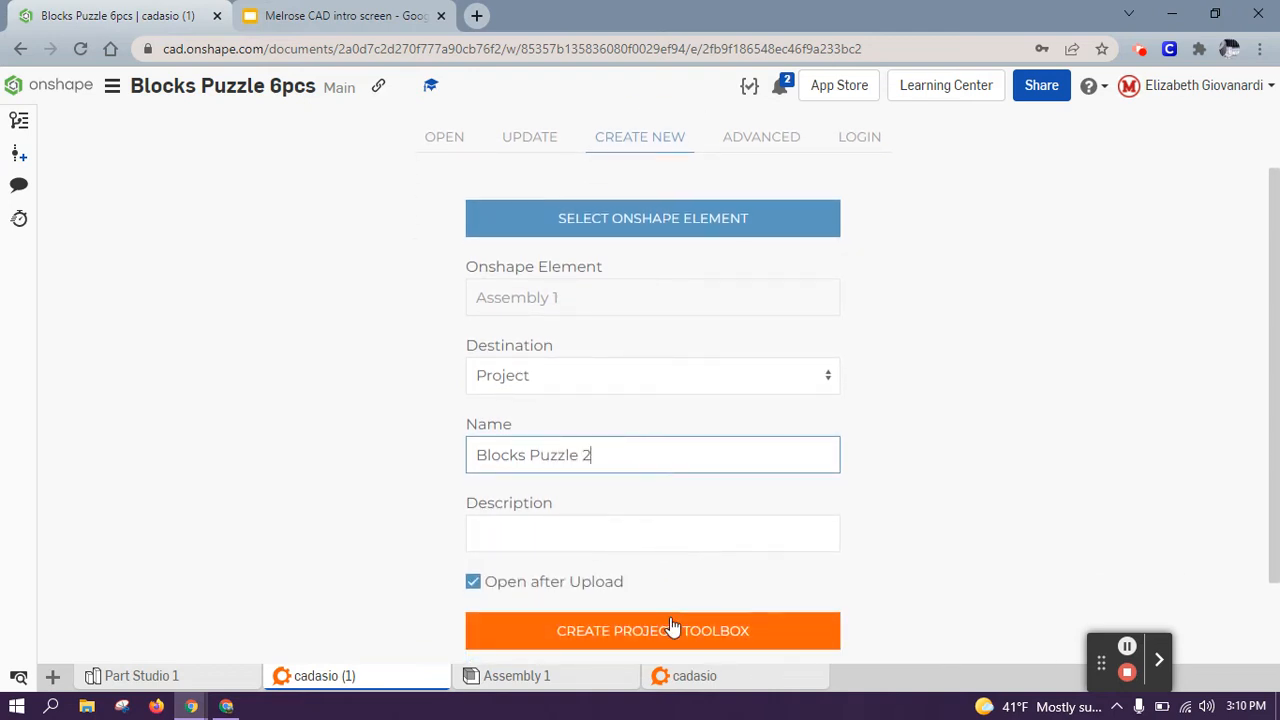
pyautogui.click(672, 628)
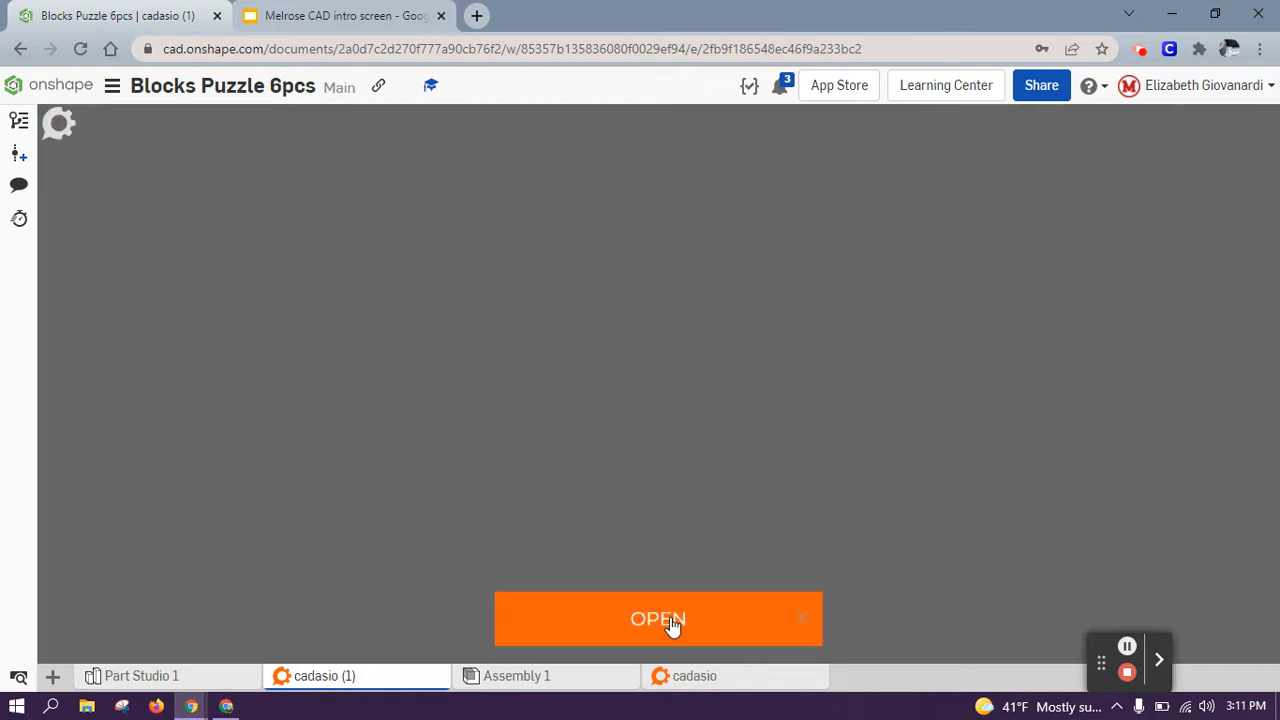
# Step: Open the newly translated Blocks Puzzle 2 project in the Cadasio editor
pyautogui.click(670, 620)
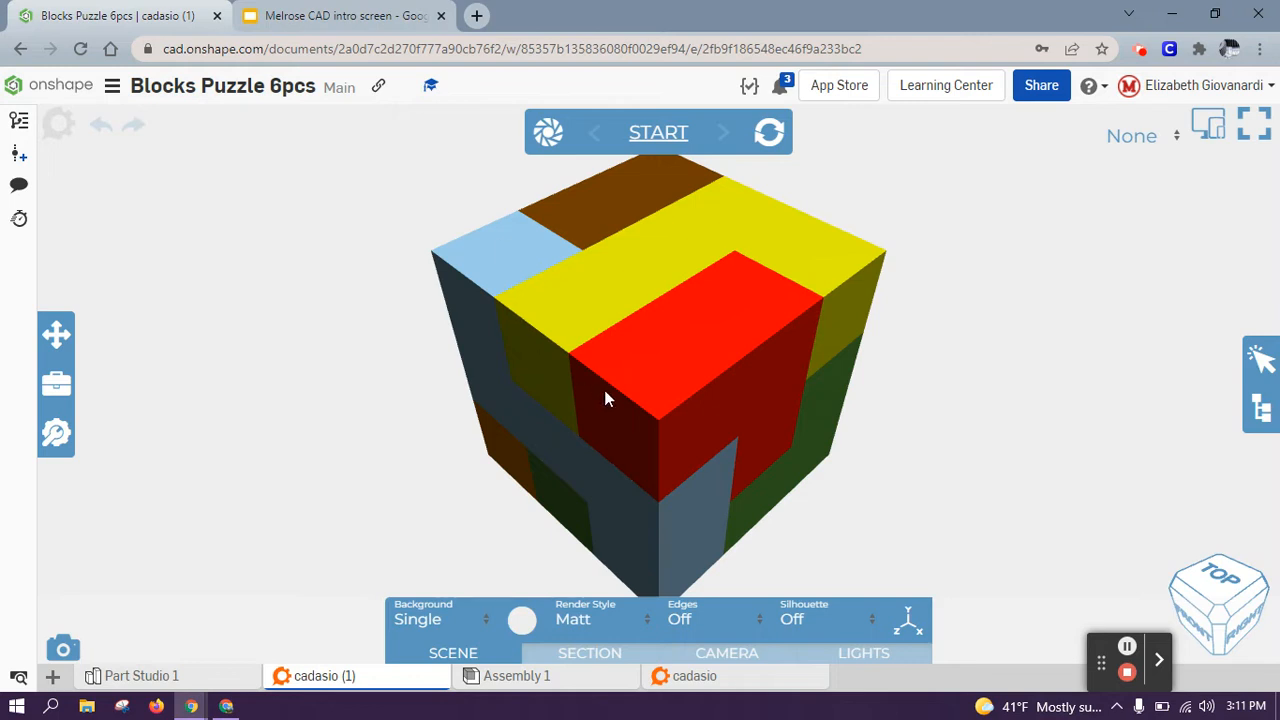
# Step: Create a new instruction step named 'Assembly'
pyautogui.click(536, 142)
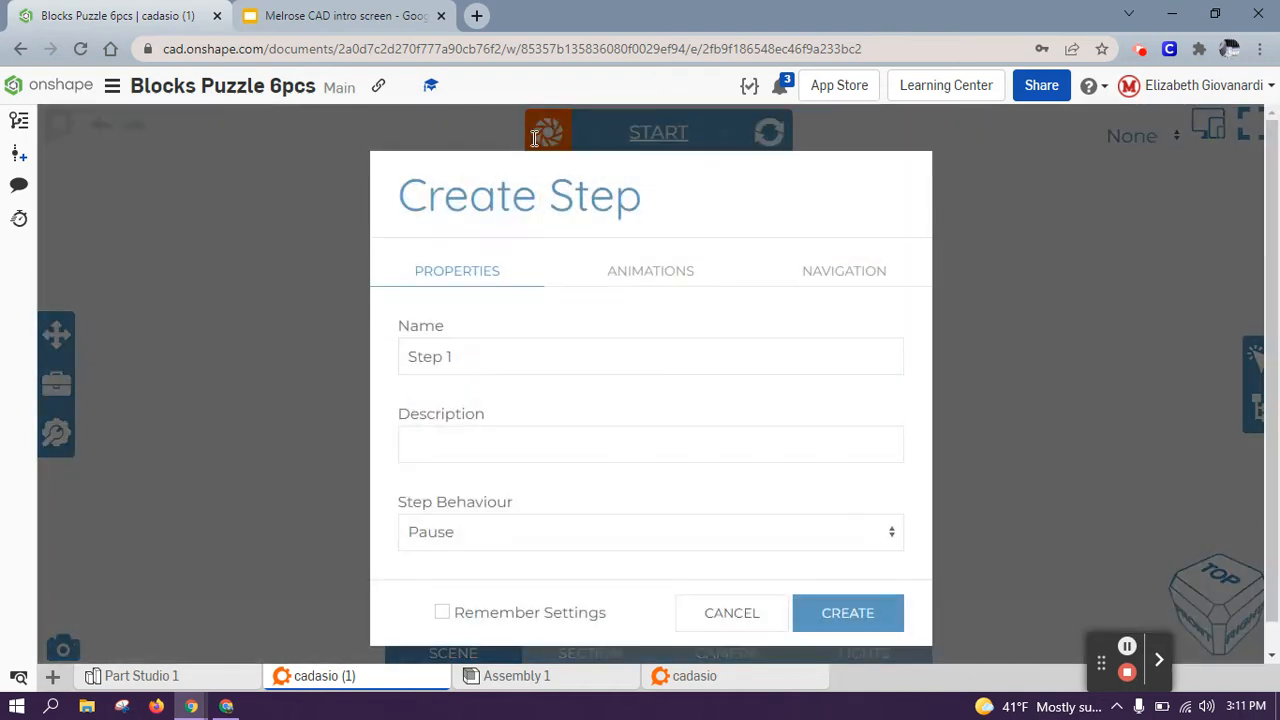
pyautogui.click(563, 360)
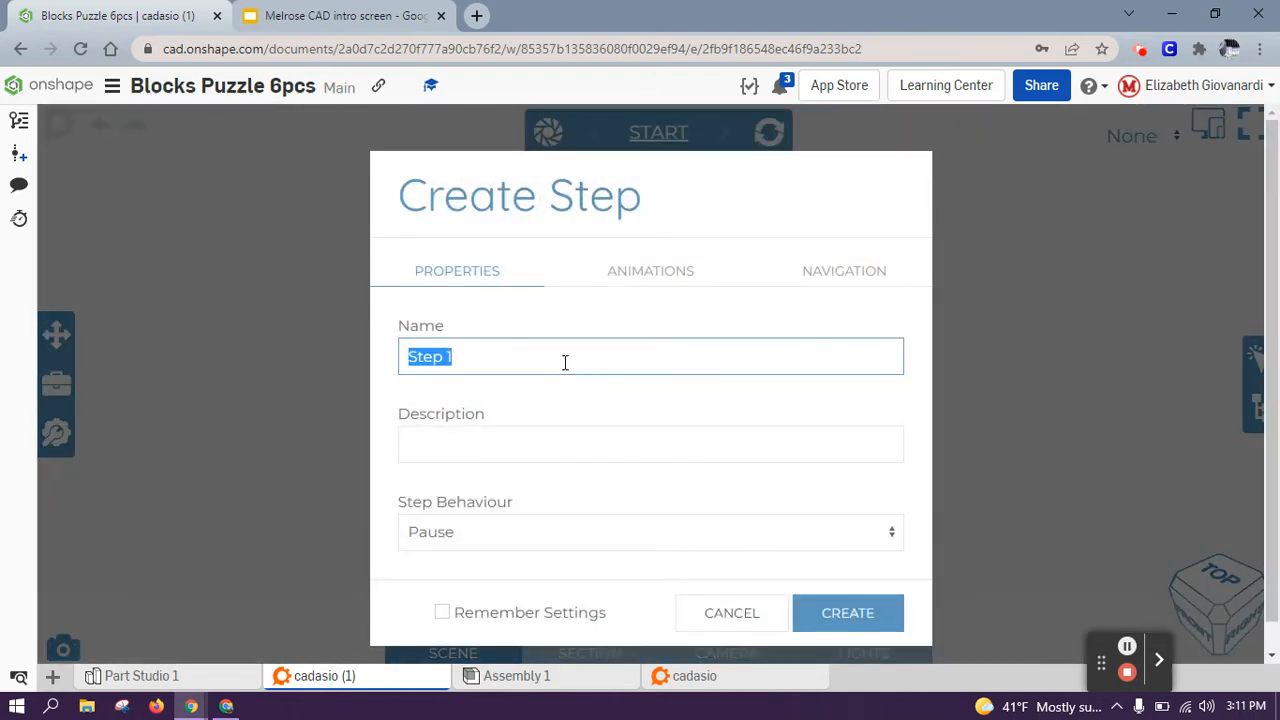
pyautogui.write('Assembly')
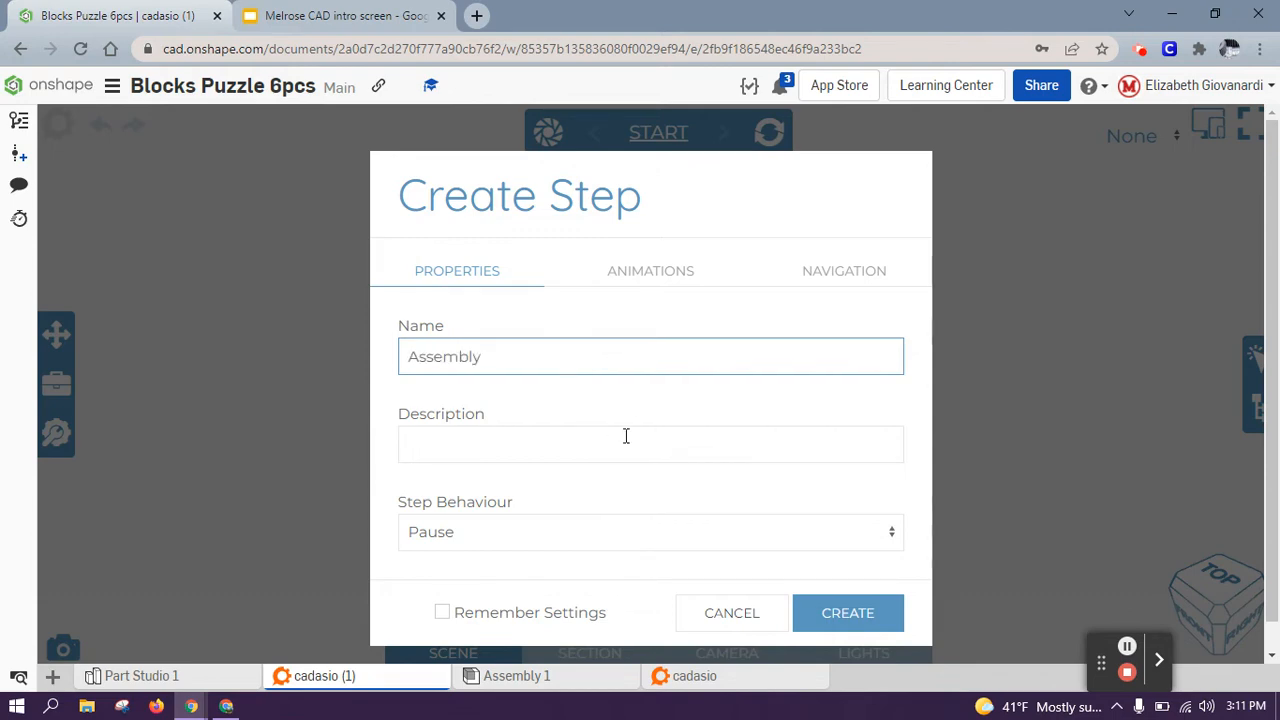
pyautogui.click(818, 613)
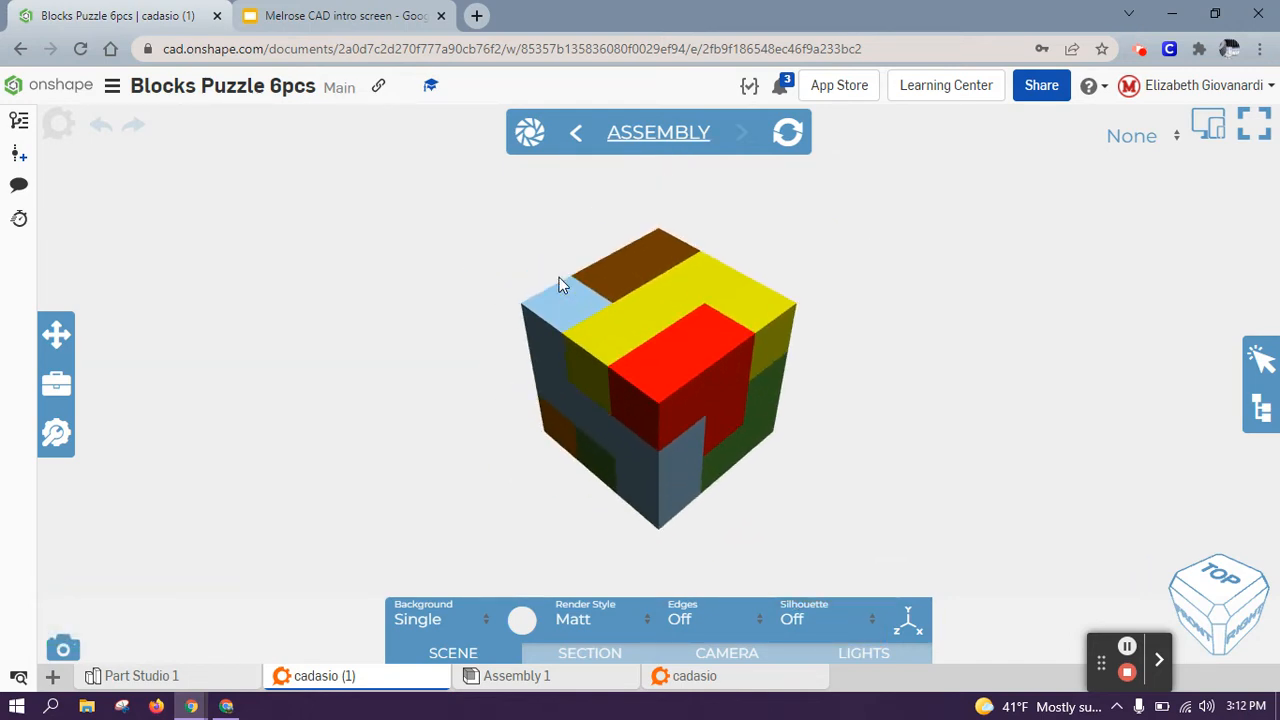
# Step: Lift the yellow top piece straight up, clear of the cube
pyautogui.click(656, 312)
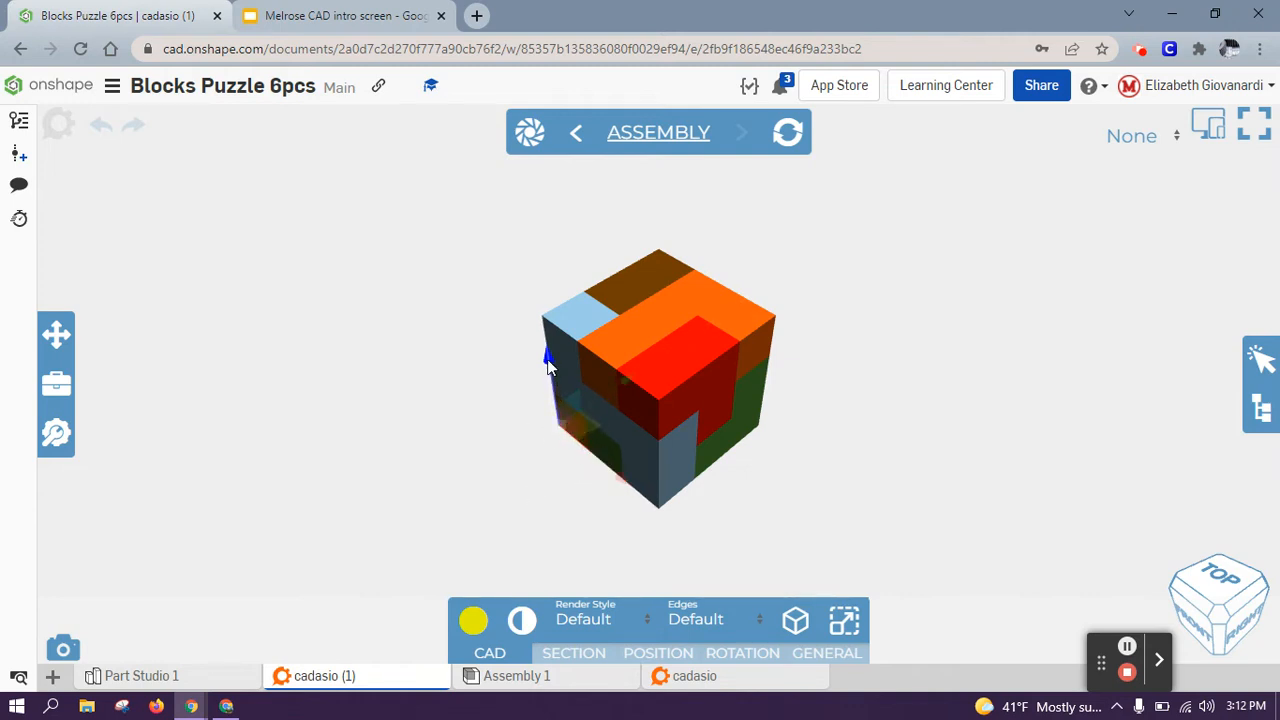
pyautogui.moveTo(547, 357); pyautogui.dragTo(549, 210)
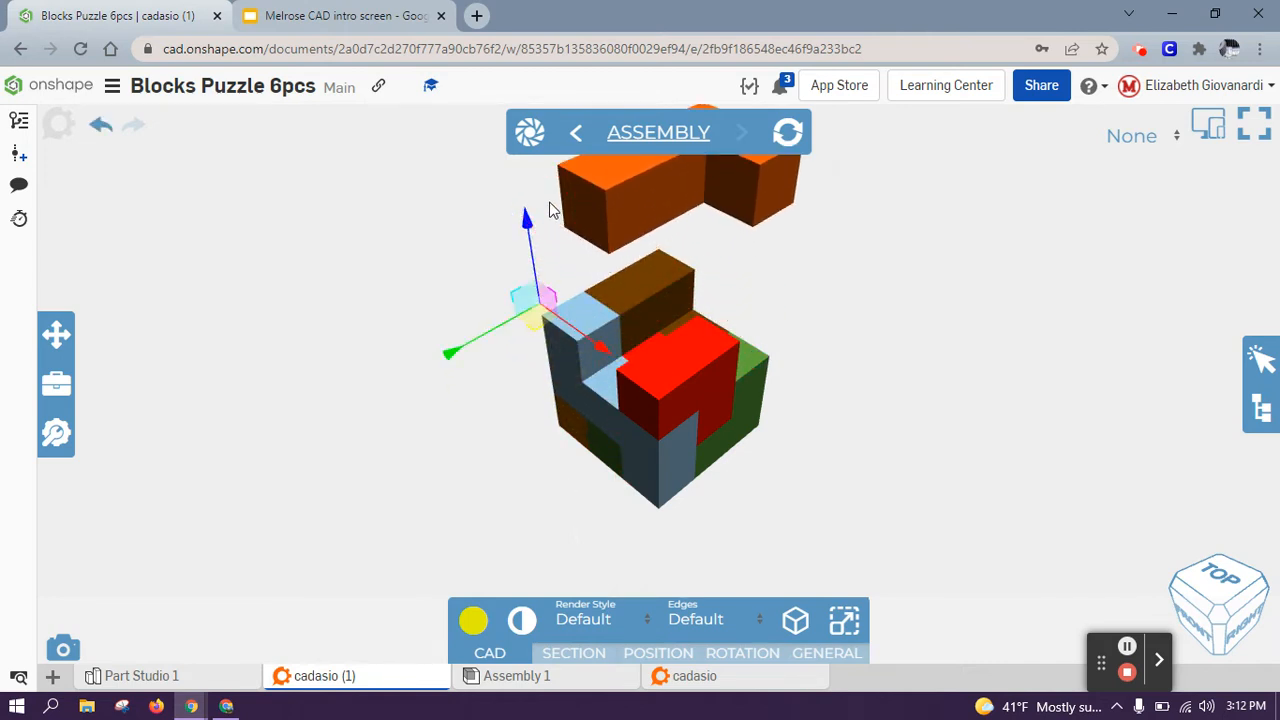
pyautogui.click(549, 210)
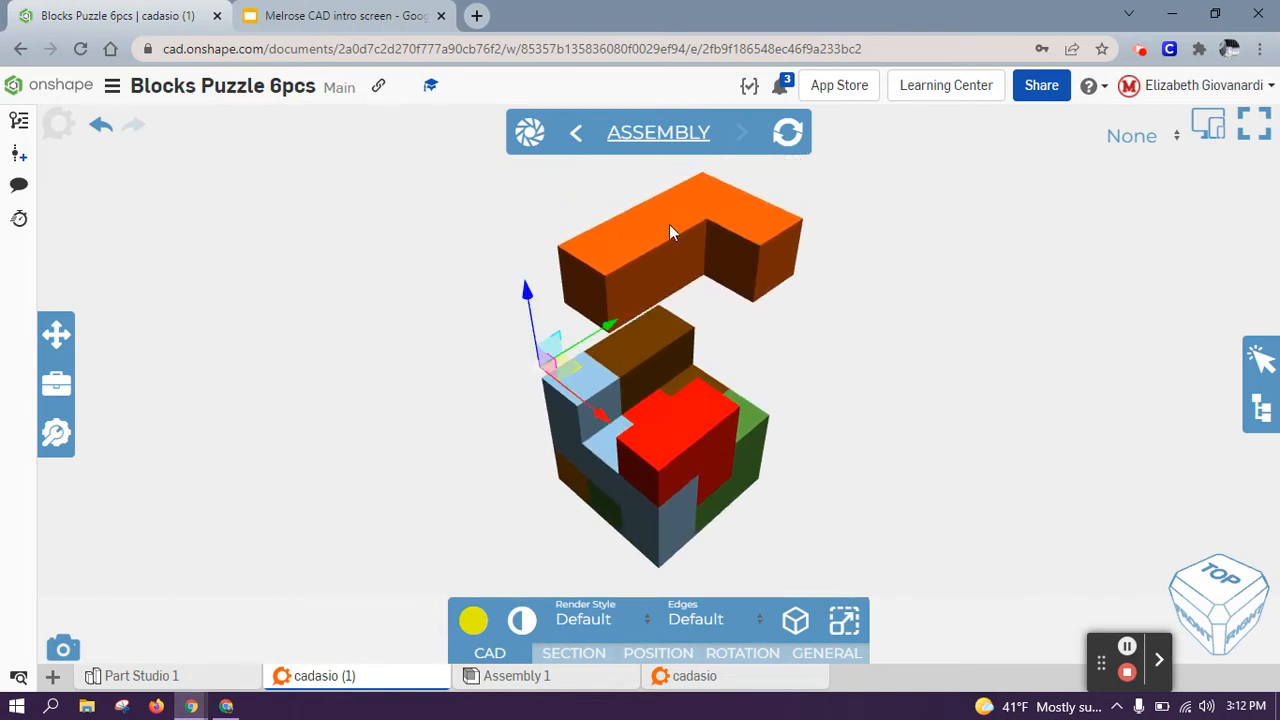
pyautogui.click(375, 272)
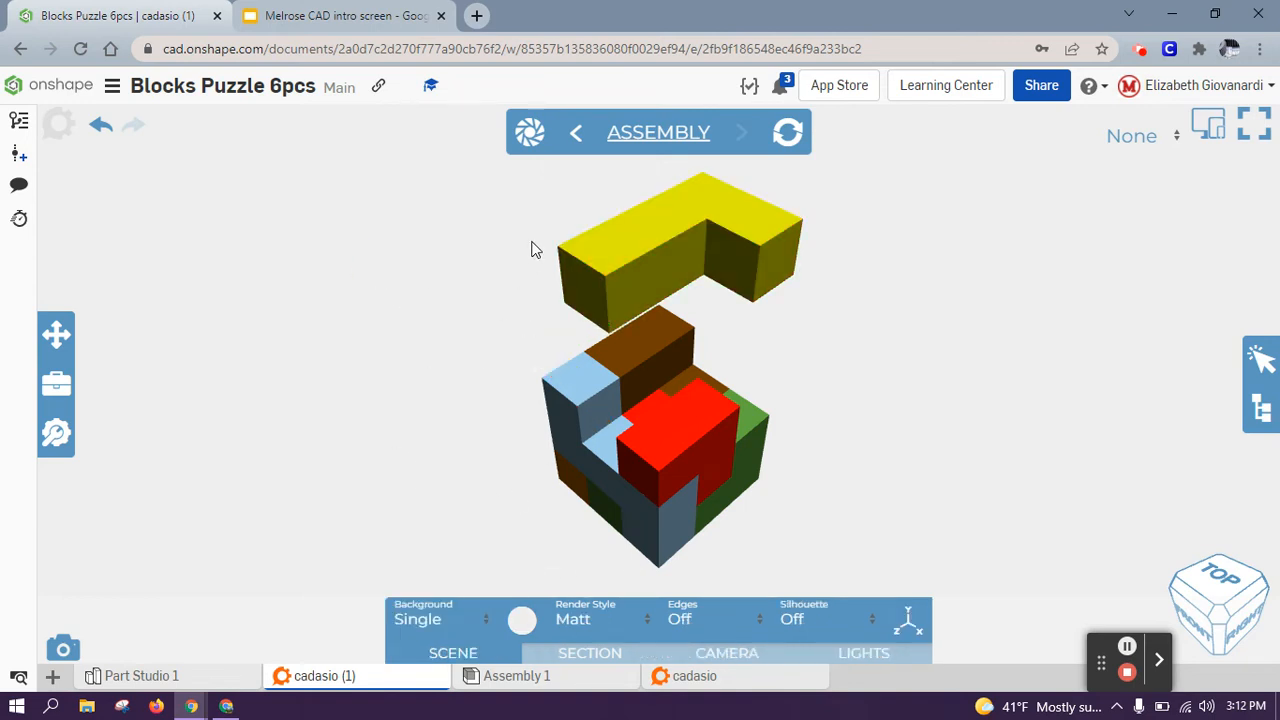
# Step: Create a new instruction step named 'yellow'
pyautogui.click(520, 142)
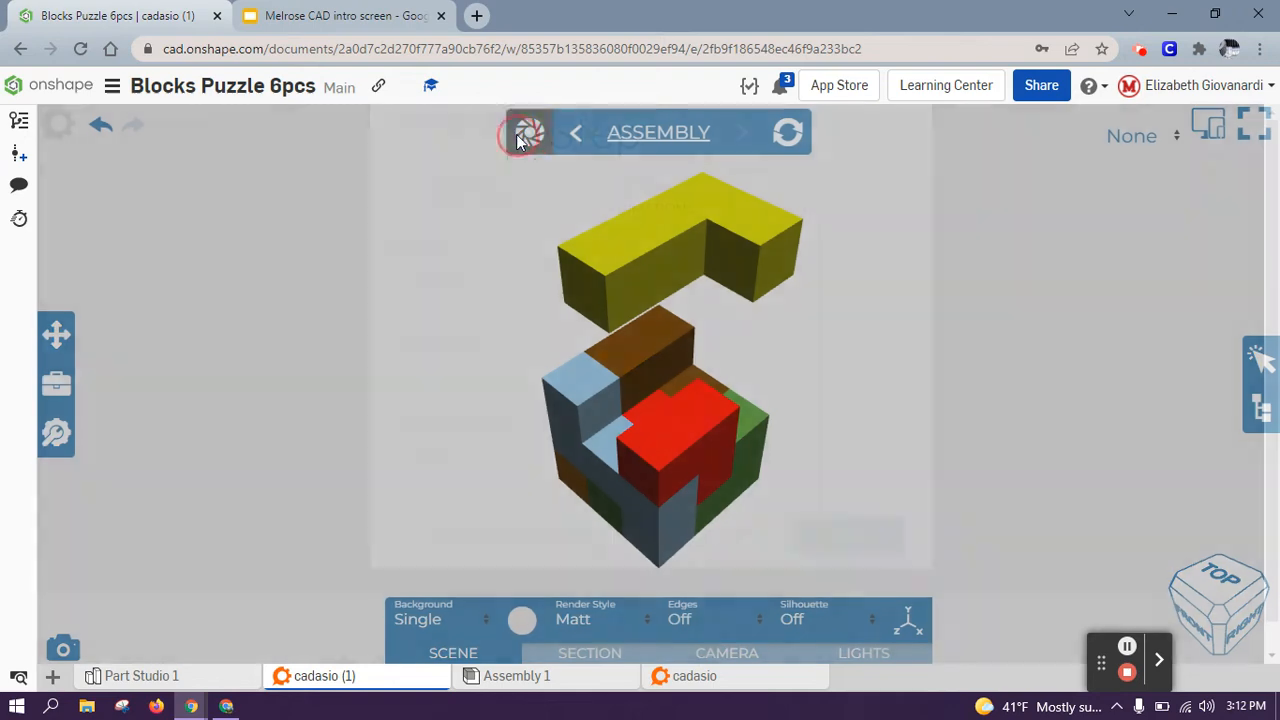
pyautogui.click(388, 385)
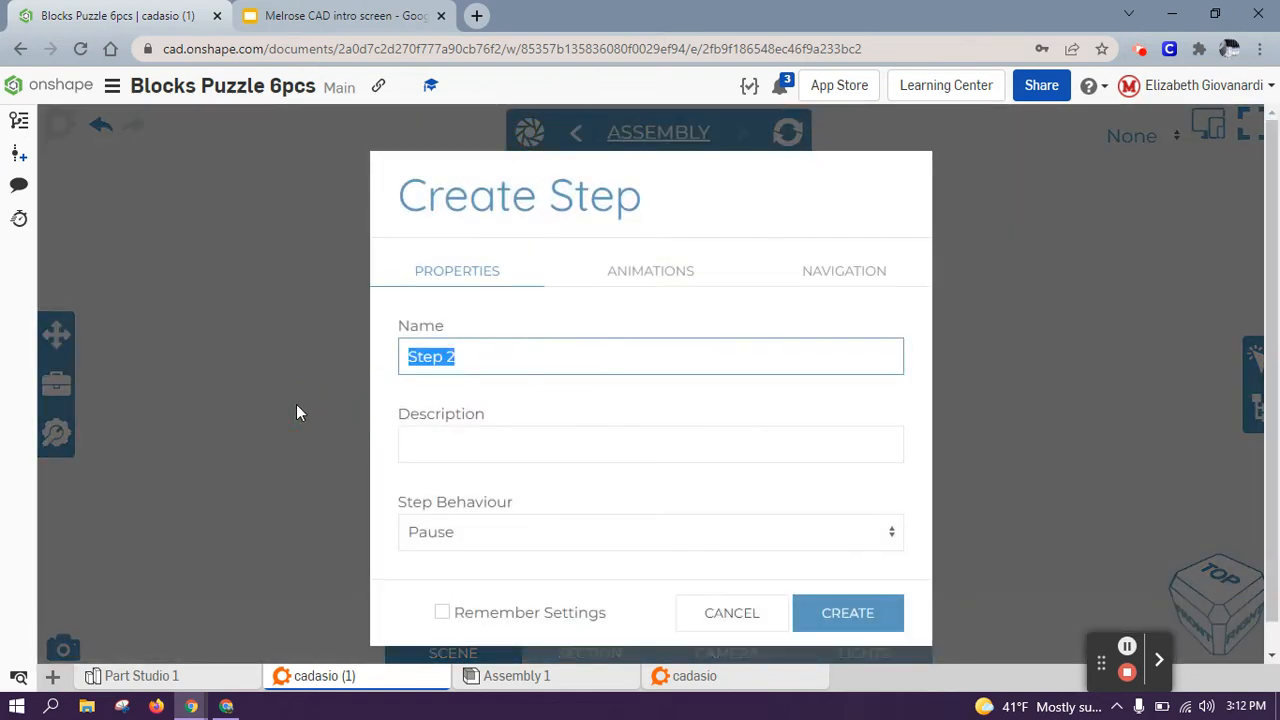
pyautogui.write('yellow')
pyautogui.click(828, 617)
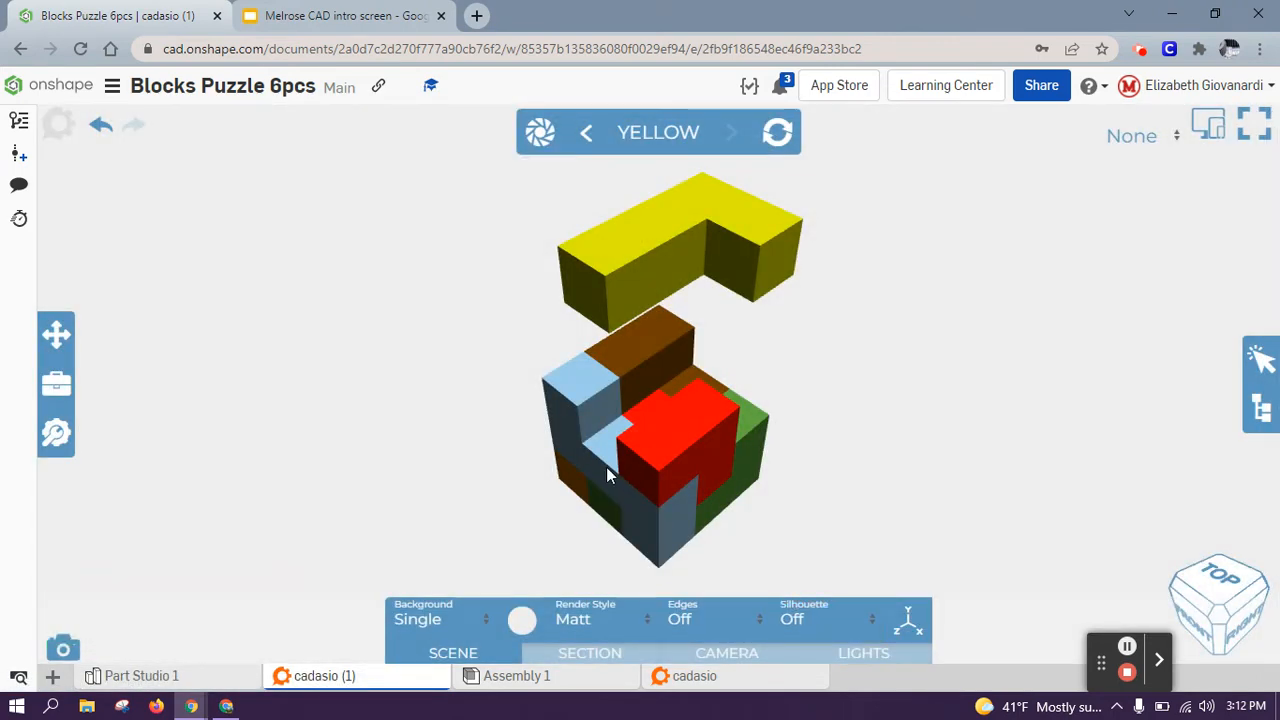
# Step: Slide the light blue L-shaped piece out to the cube's lower left
pyautogui.click(606, 467)
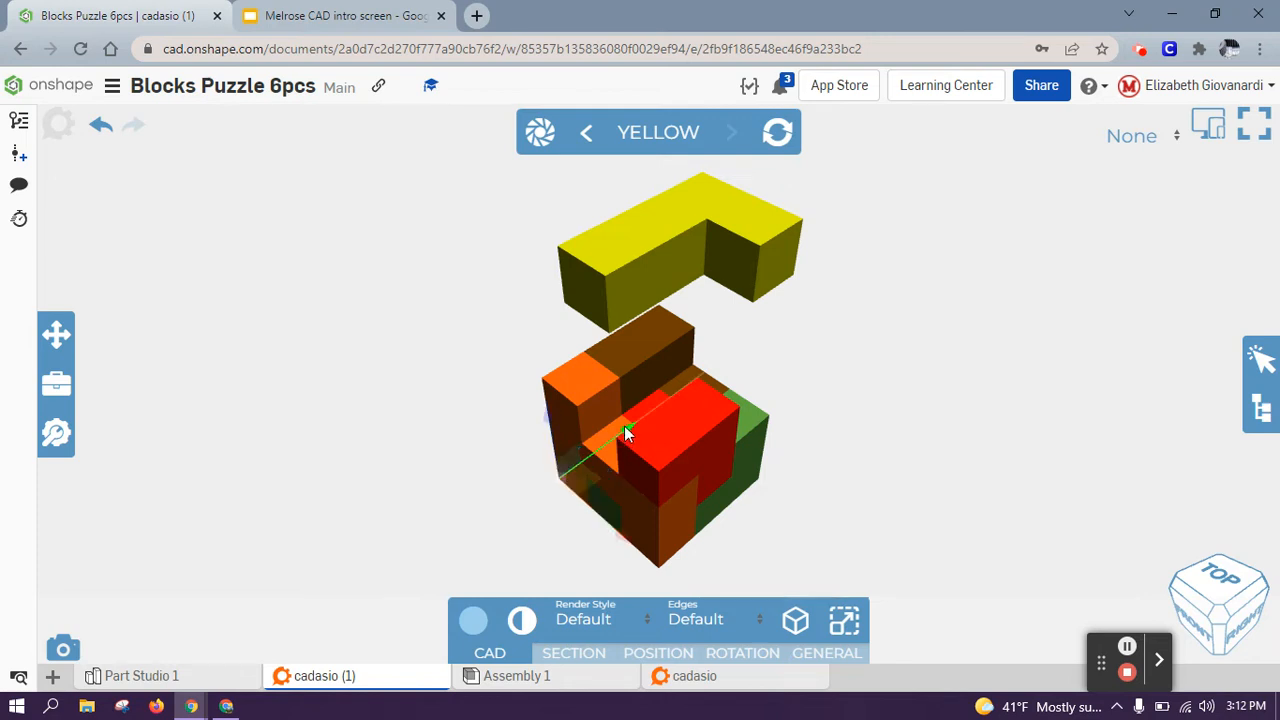
pyautogui.moveTo(625, 430); pyautogui.dragTo(515, 509)
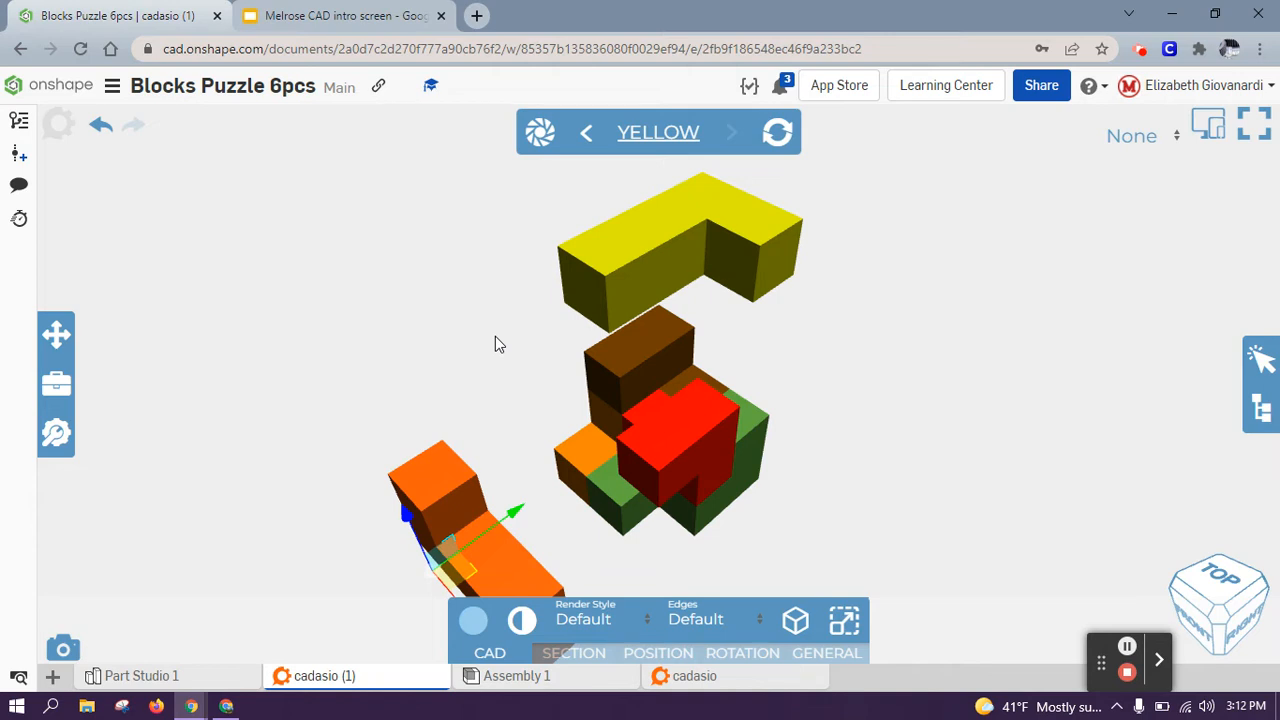
pyautogui.scroll(-3, 495, 336)
pyautogui.scroll(6, 495, 336)
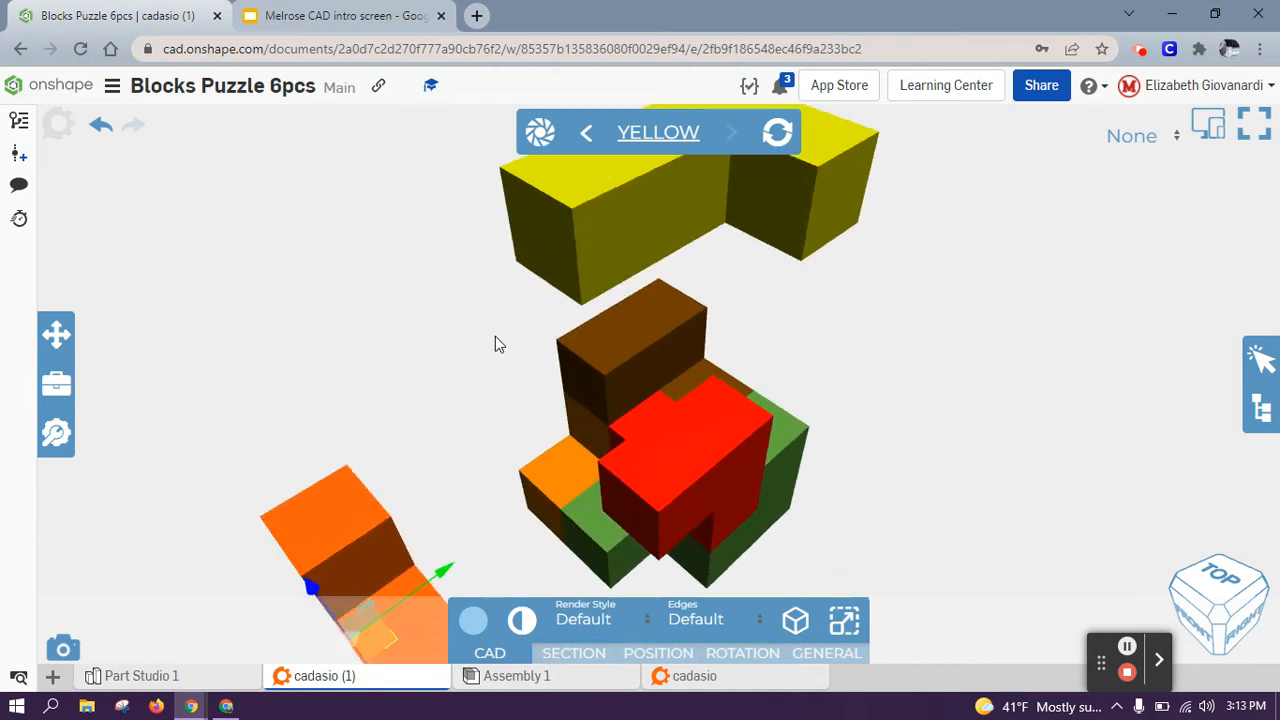
pyautogui.scroll(-5, 495, 343)
pyautogui.click(348, 398)
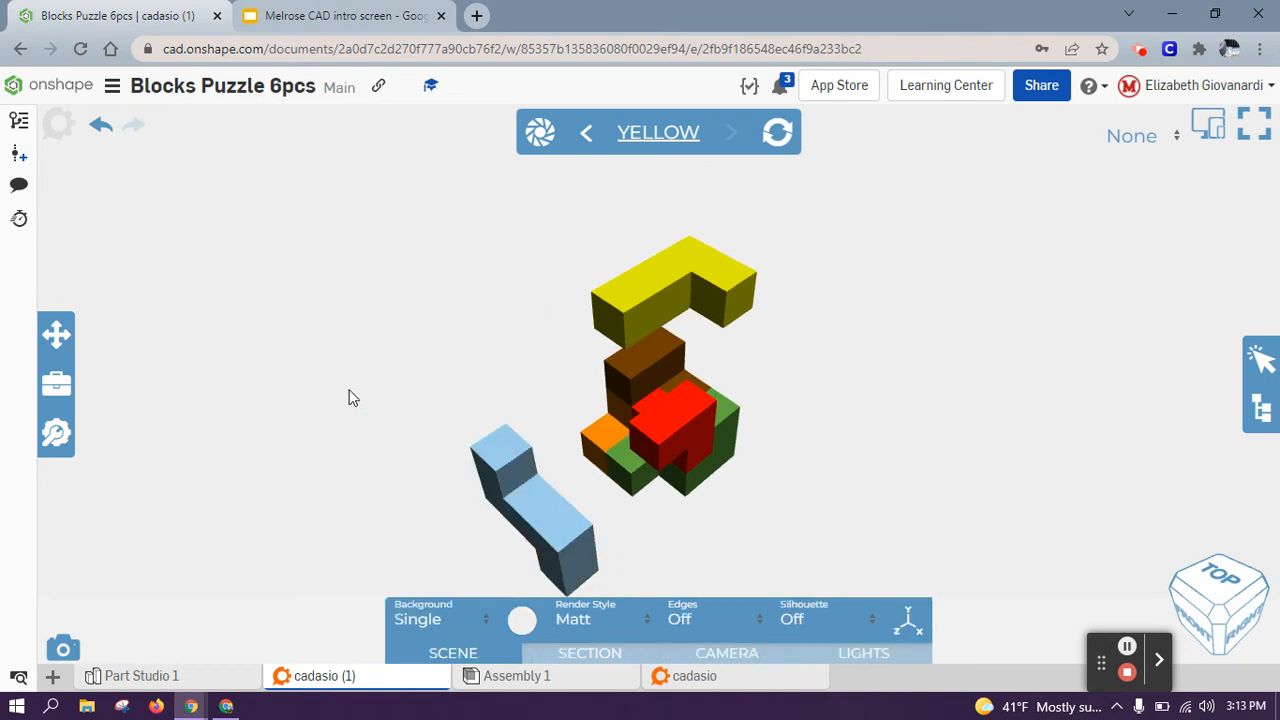
# Step: Create a new instruction step named 'Blue'
pyautogui.click(540, 130)
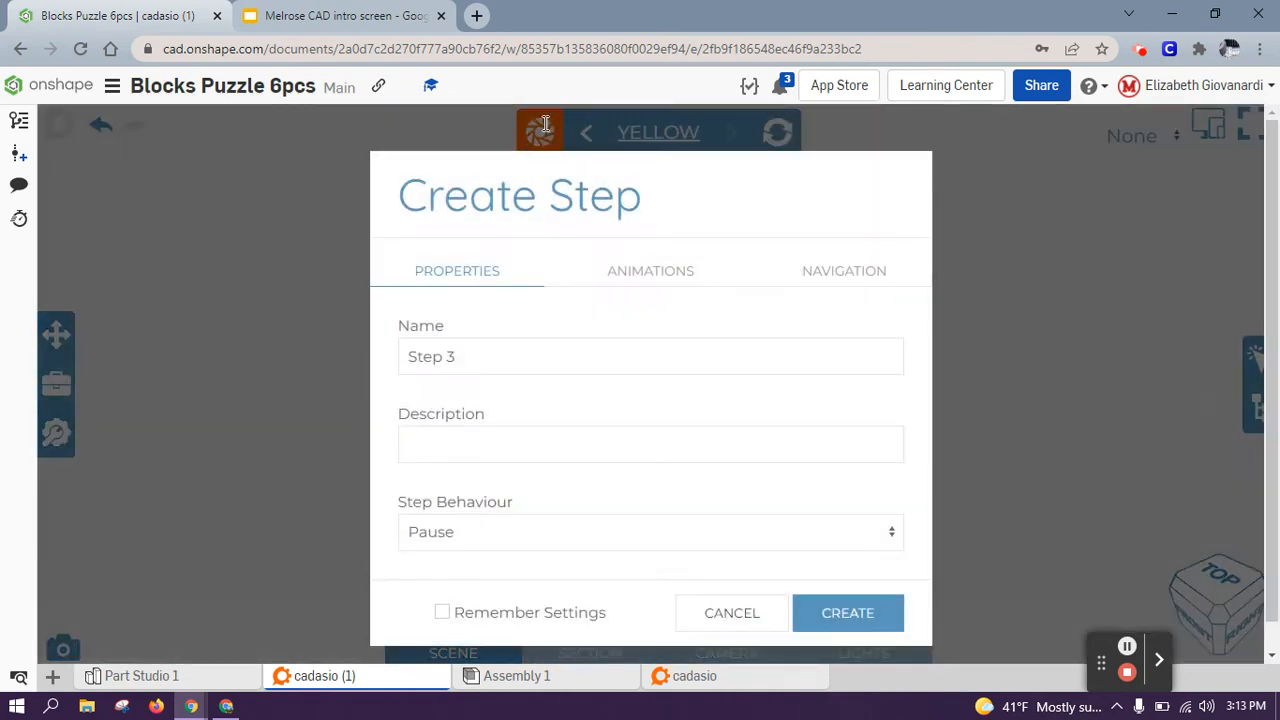
pyautogui.moveTo(517, 357); pyautogui.dragTo(349, 351)
pyautogui.write('Blue')
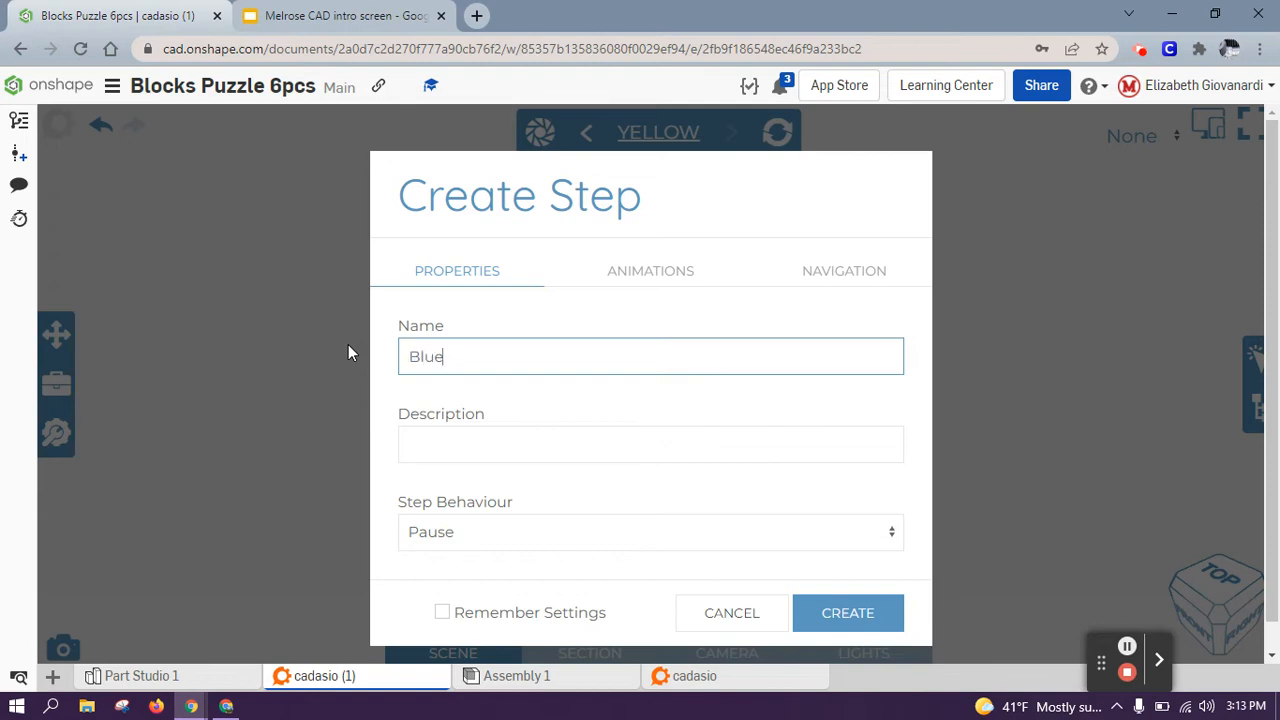
pyautogui.click(874, 614)
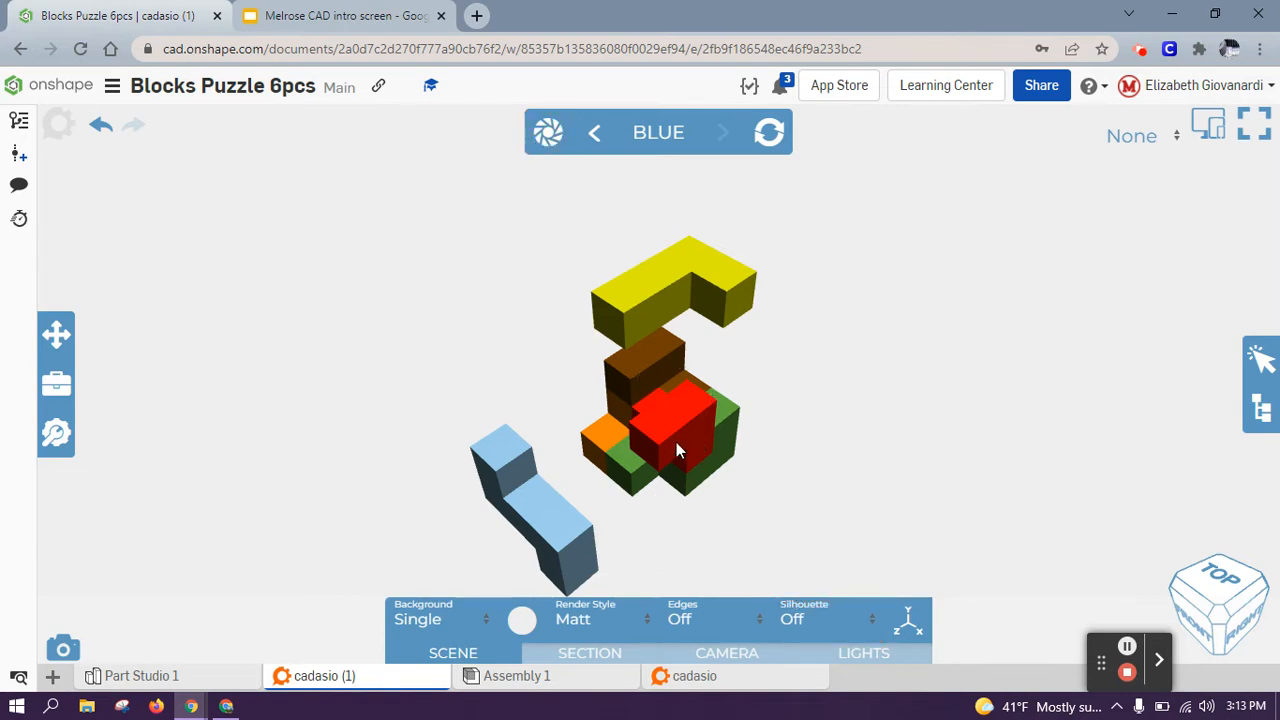
# Step: Reorient the view to a standard corner angle so the orange piece is reachable
pyautogui.click(598, 443)
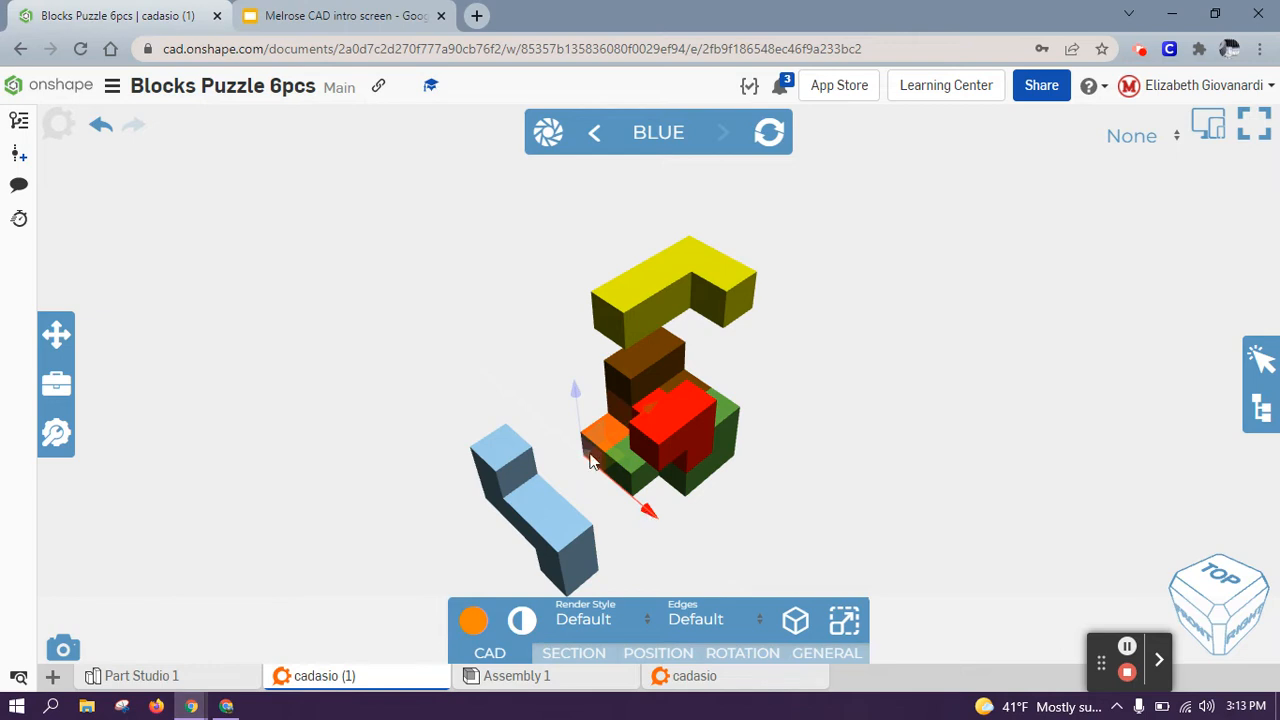
pyautogui.press('Left')
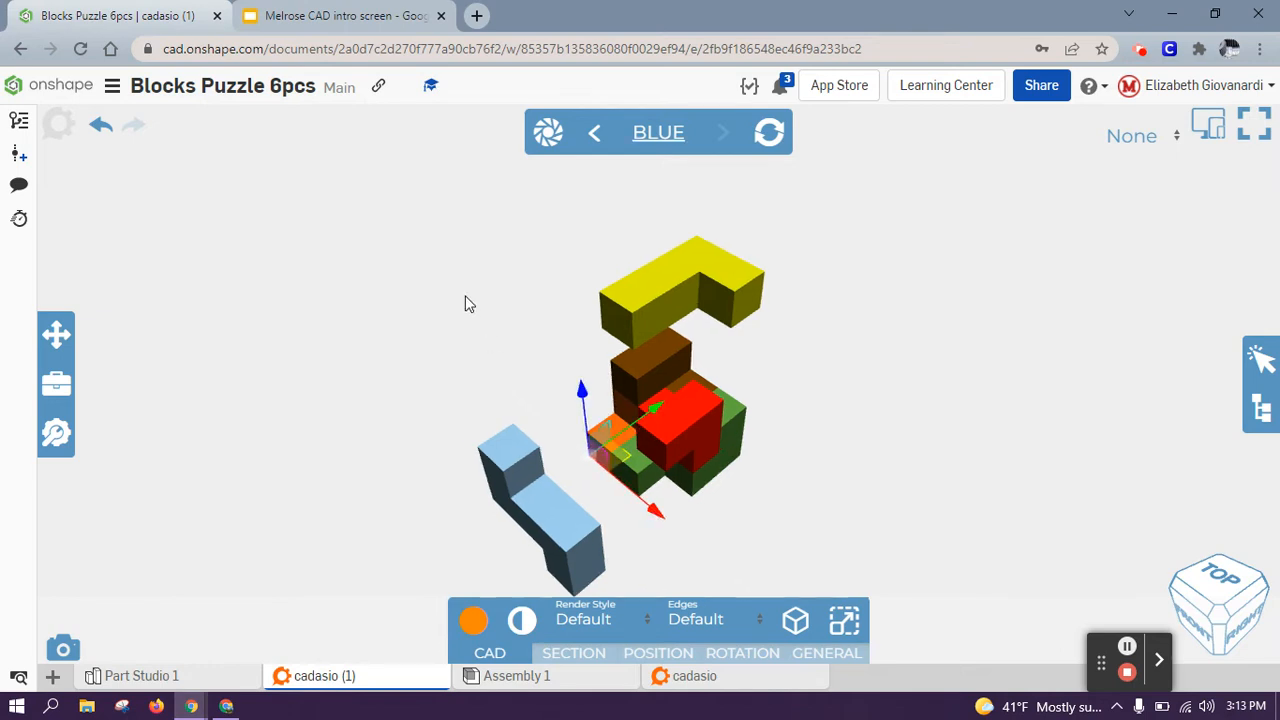
pyautogui.press('Right')
pyautogui.press('Left')
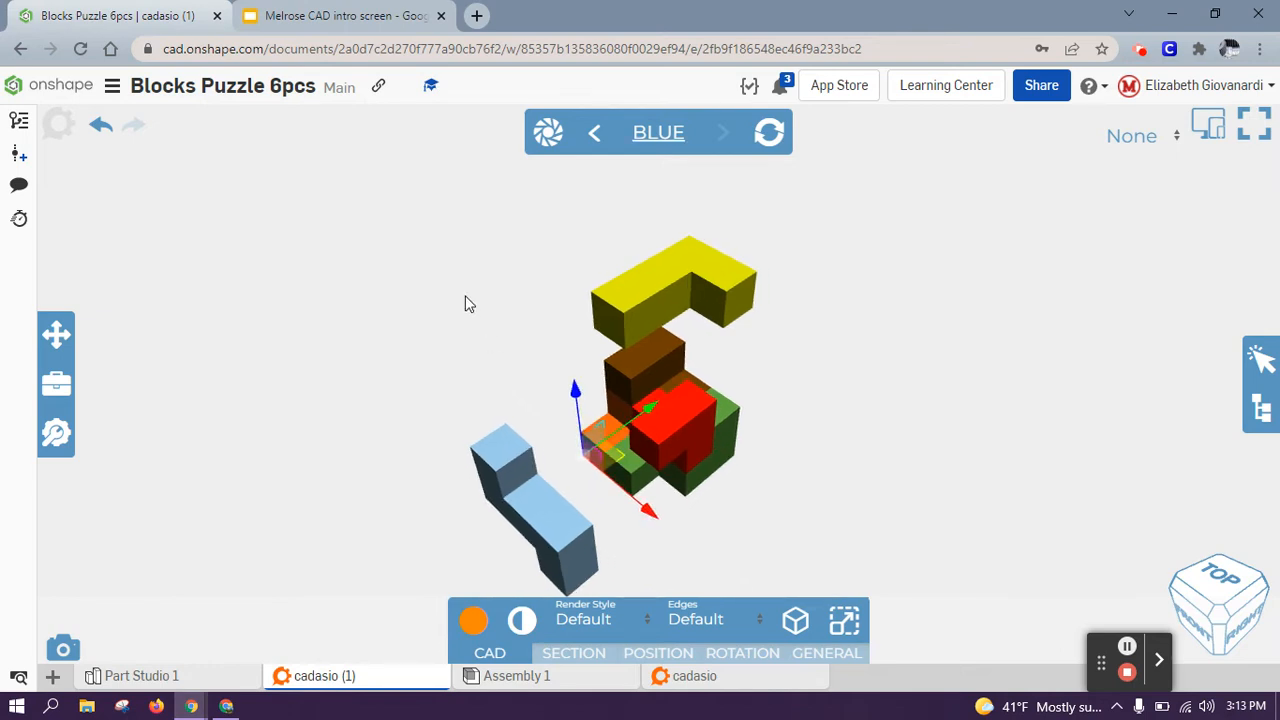
pyautogui.click(482, 306)
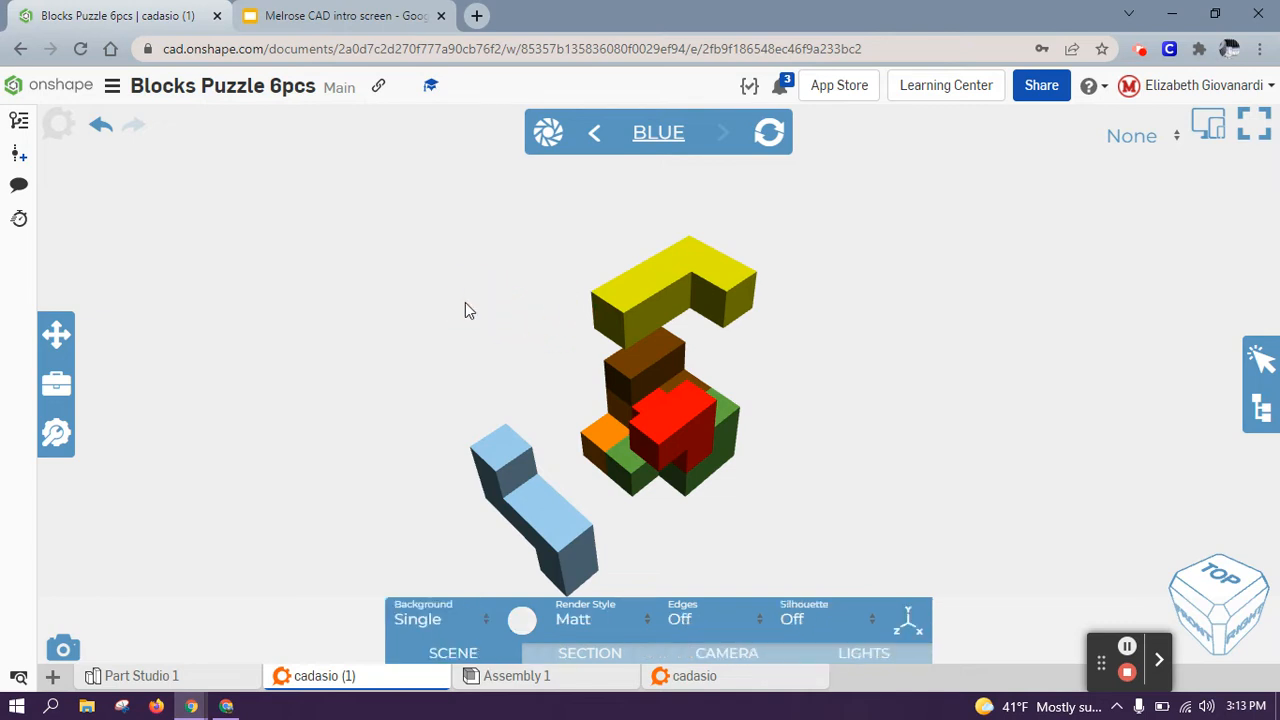
pyautogui.click(1175, 590)
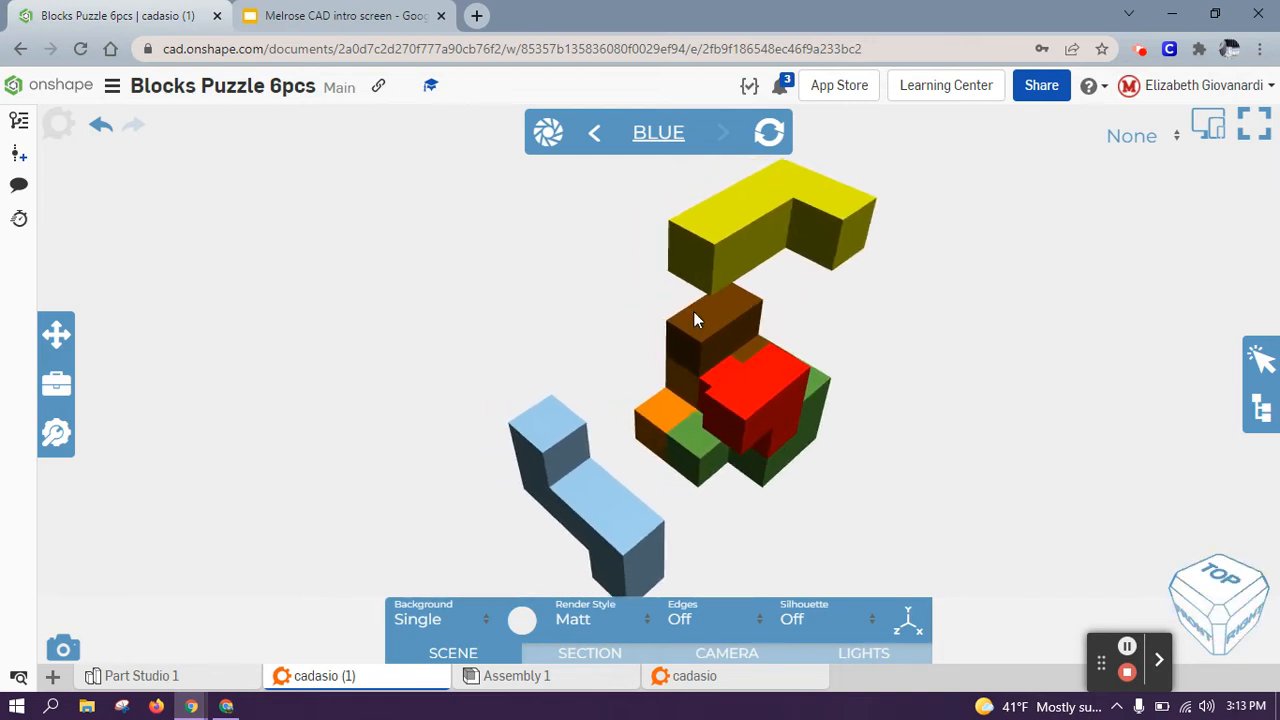
pyautogui.moveTo(603, 297); pyautogui.dragTo(540, 277)
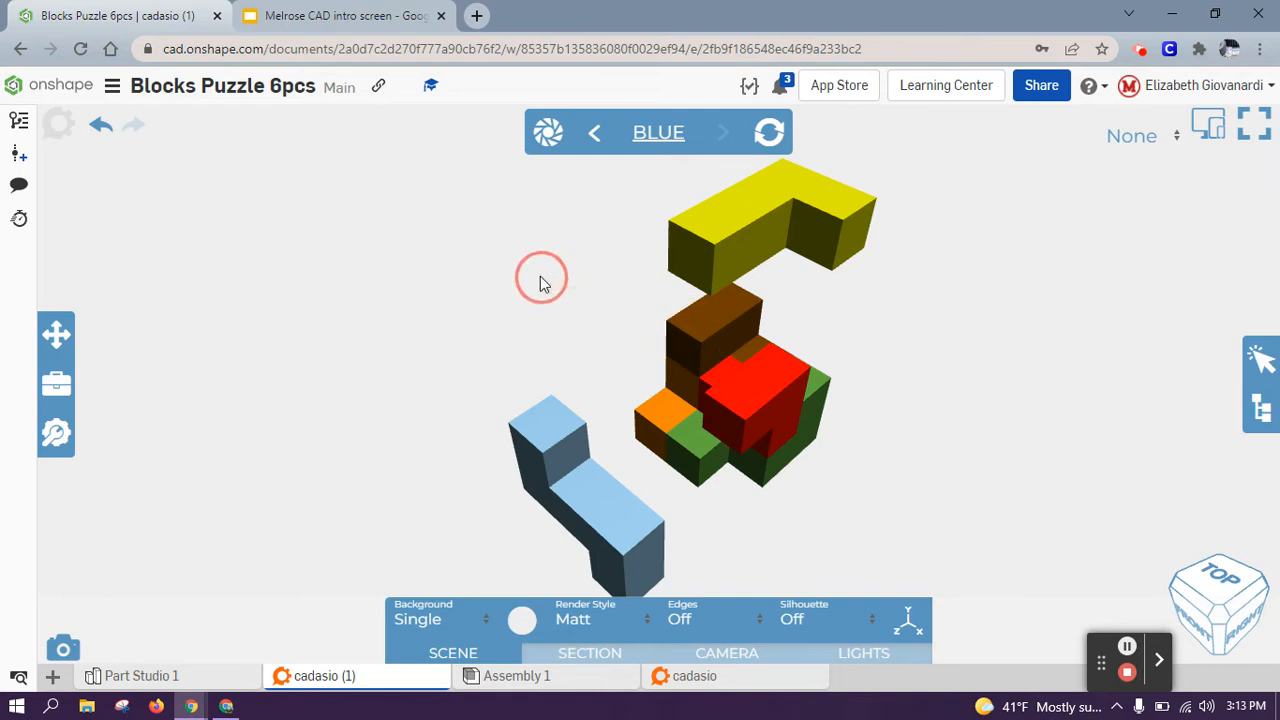
pyautogui.press('Right')
pyautogui.press('Right')
pyautogui.moveTo(540, 277); pyautogui.dragTo(526, 271, button='middle')
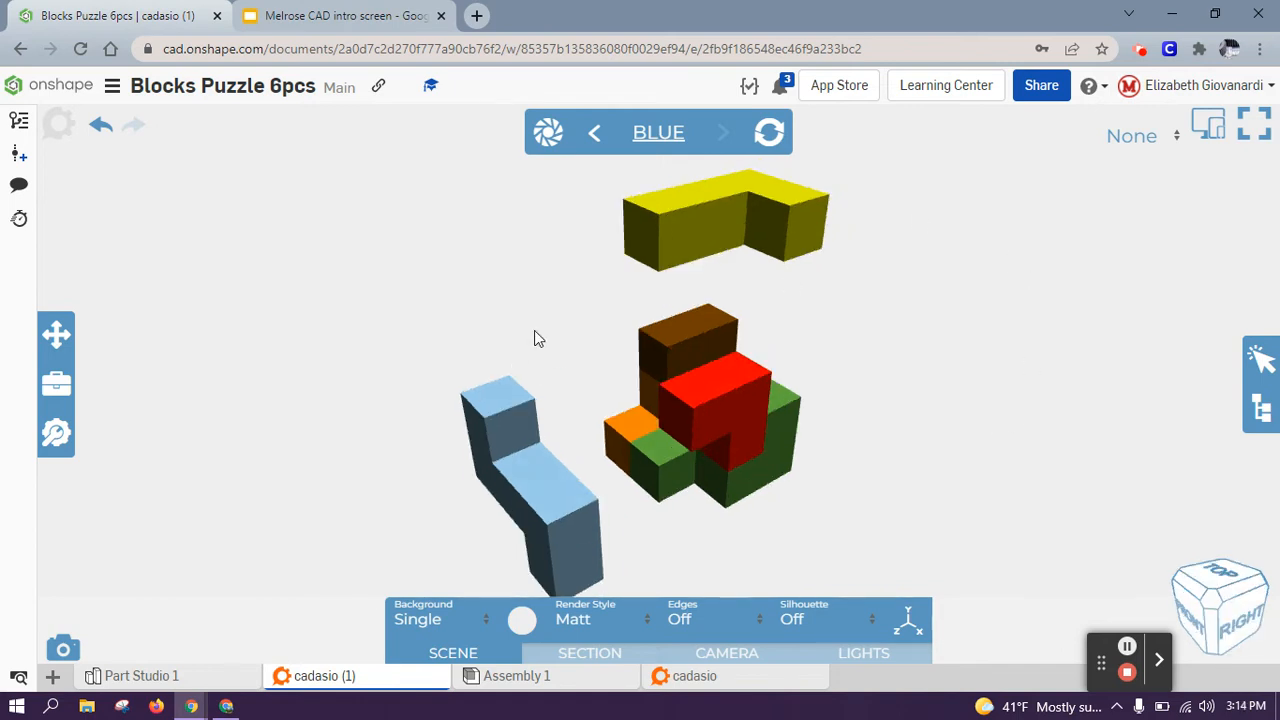
pyautogui.moveTo(539, 328); pyautogui.dragTo(516, 315)
pyautogui.moveTo(519, 321); pyautogui.dragTo(661, 322, button='right')
# Step: Pull the orange piece out to the lower left of the assembly
pyautogui.click(600, 449)
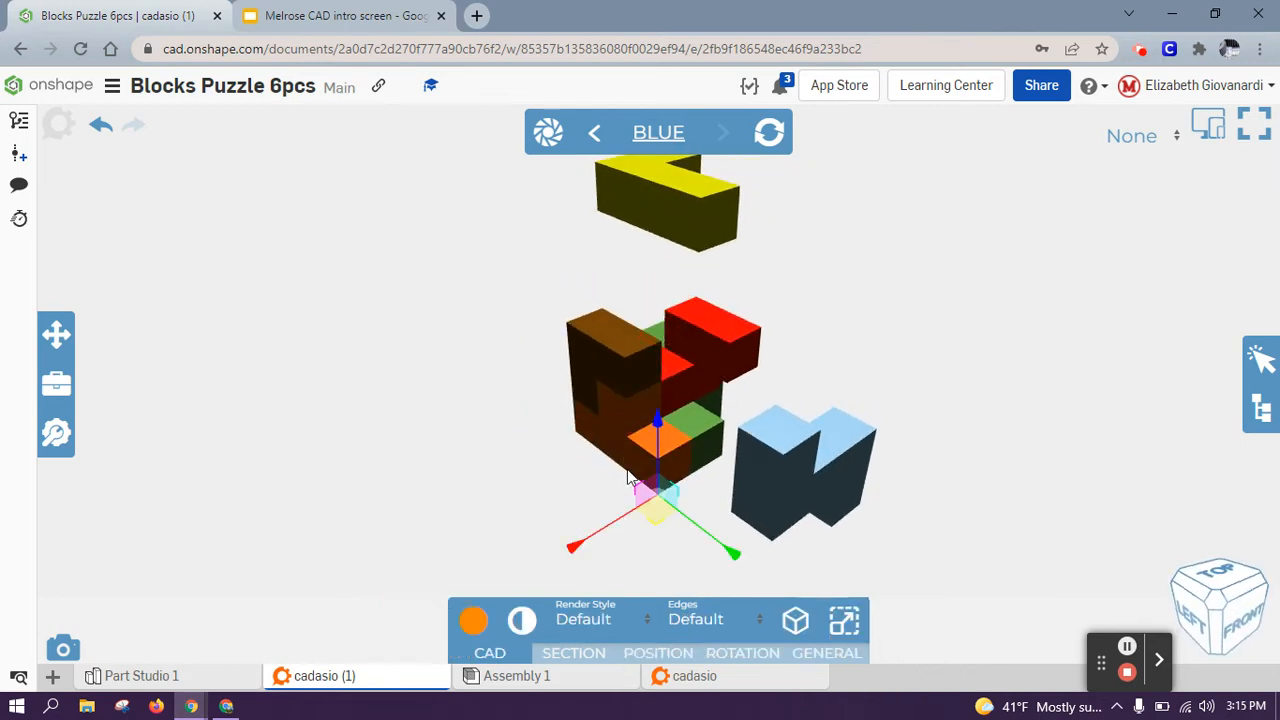
pyautogui.moveTo(636, 514); pyautogui.dragTo(533, 604)
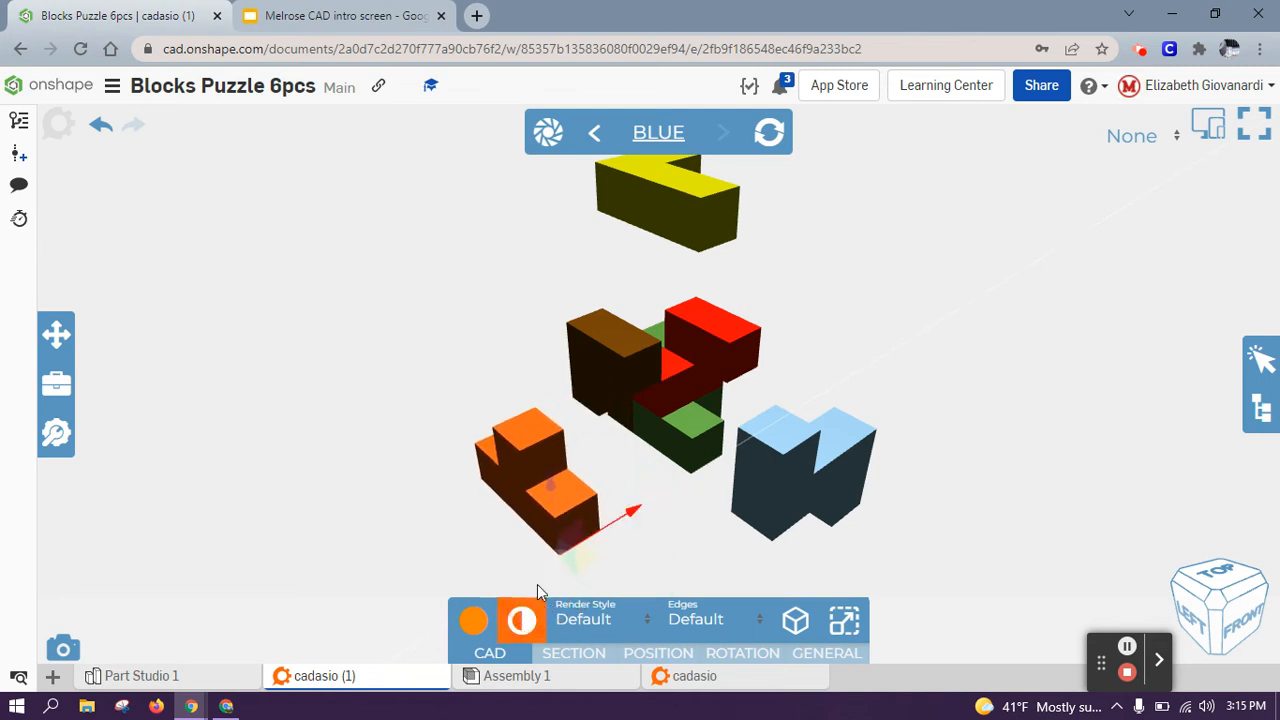
pyautogui.click(449, 483)
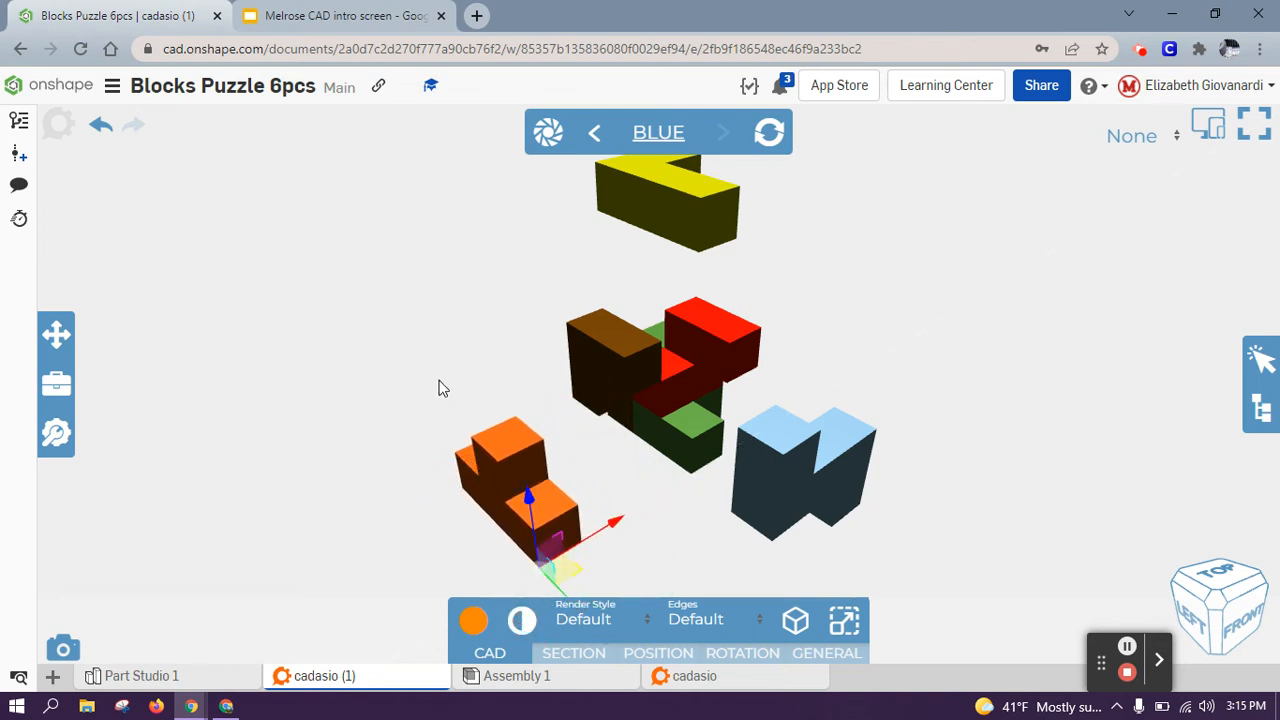
pyautogui.moveTo(448, 386)
pyautogui.mouseDown(button='right')
pyautogui.moveTo(437, 369)
pyautogui.moveTo(442, 385)
pyautogui.mouseUp(button='right')
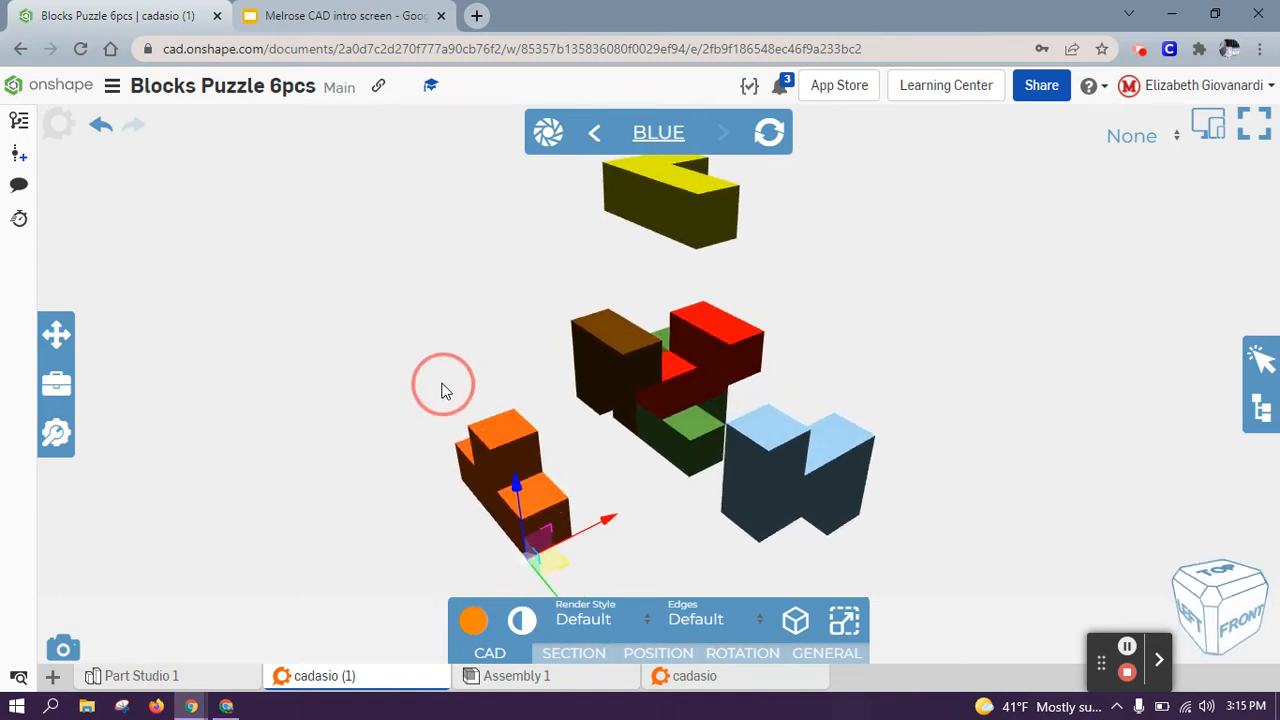
pyautogui.click(512, 320)
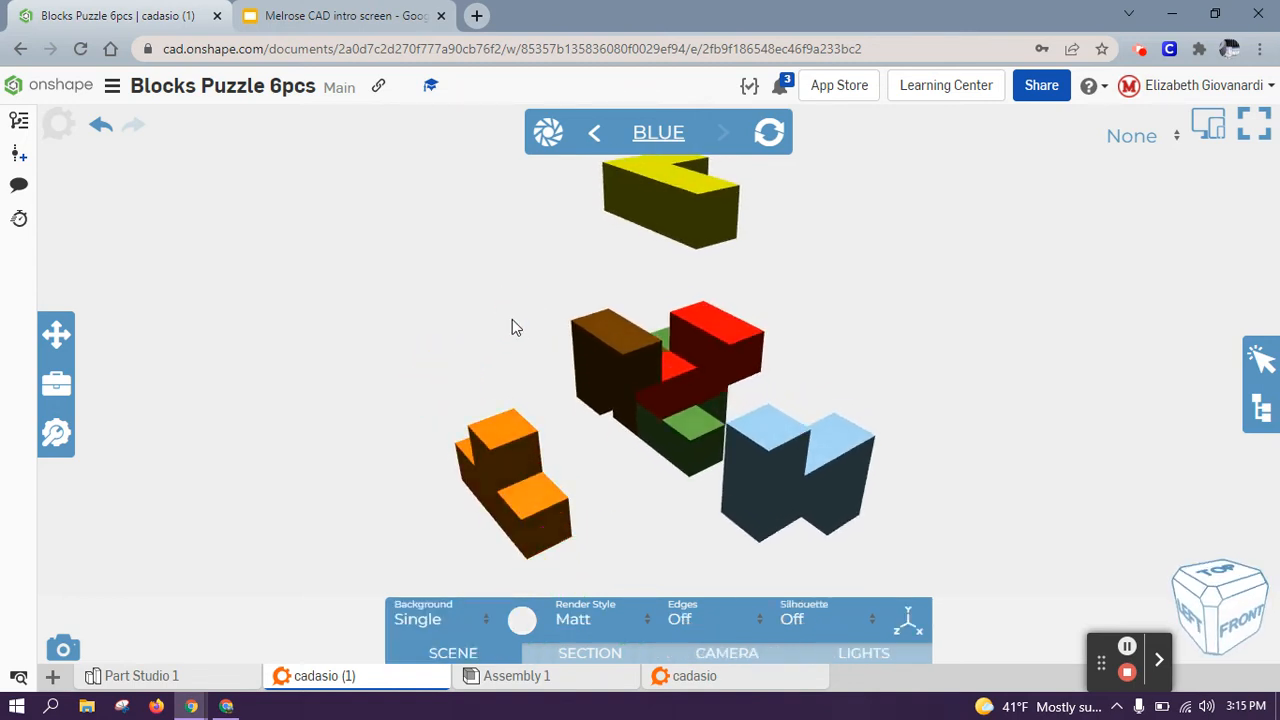
pyautogui.moveTo(512, 236); pyautogui.dragTo(518, 238, button='right')
# Step: Create a new instruction step named 'Orange'
pyautogui.click(540, 142)
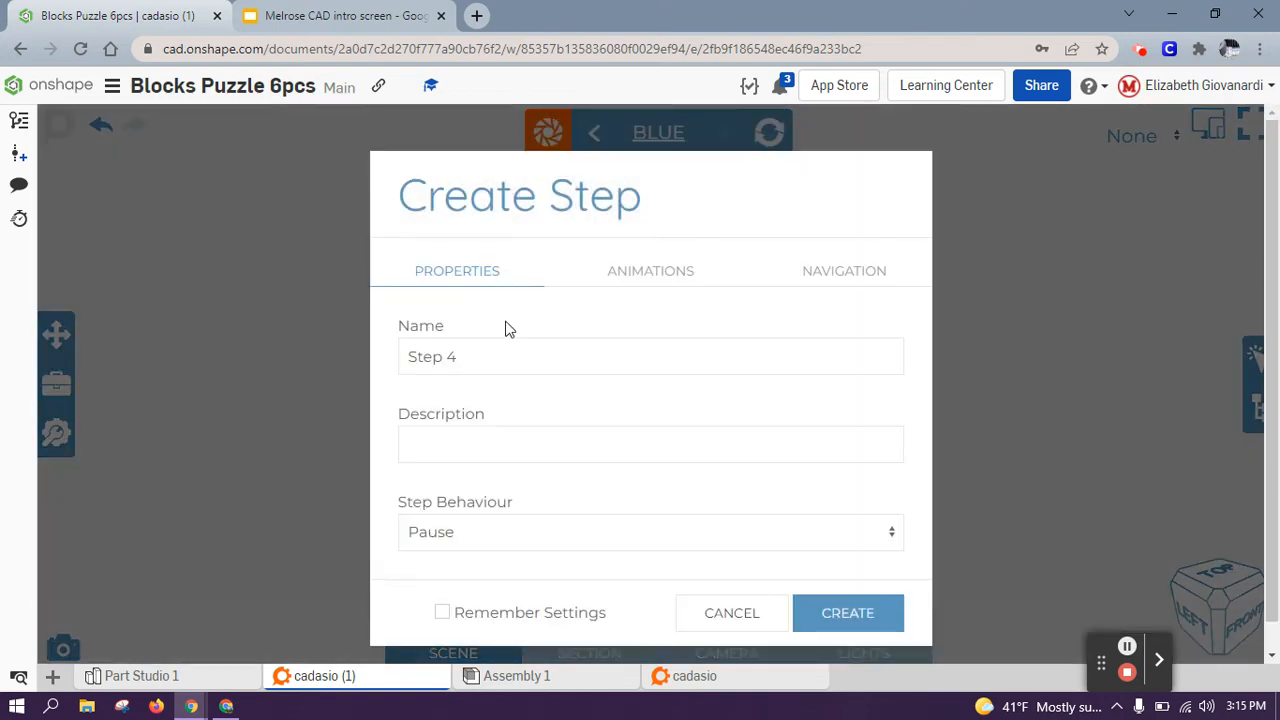
pyautogui.tripleClick(481, 353)
pyautogui.write('Orange')
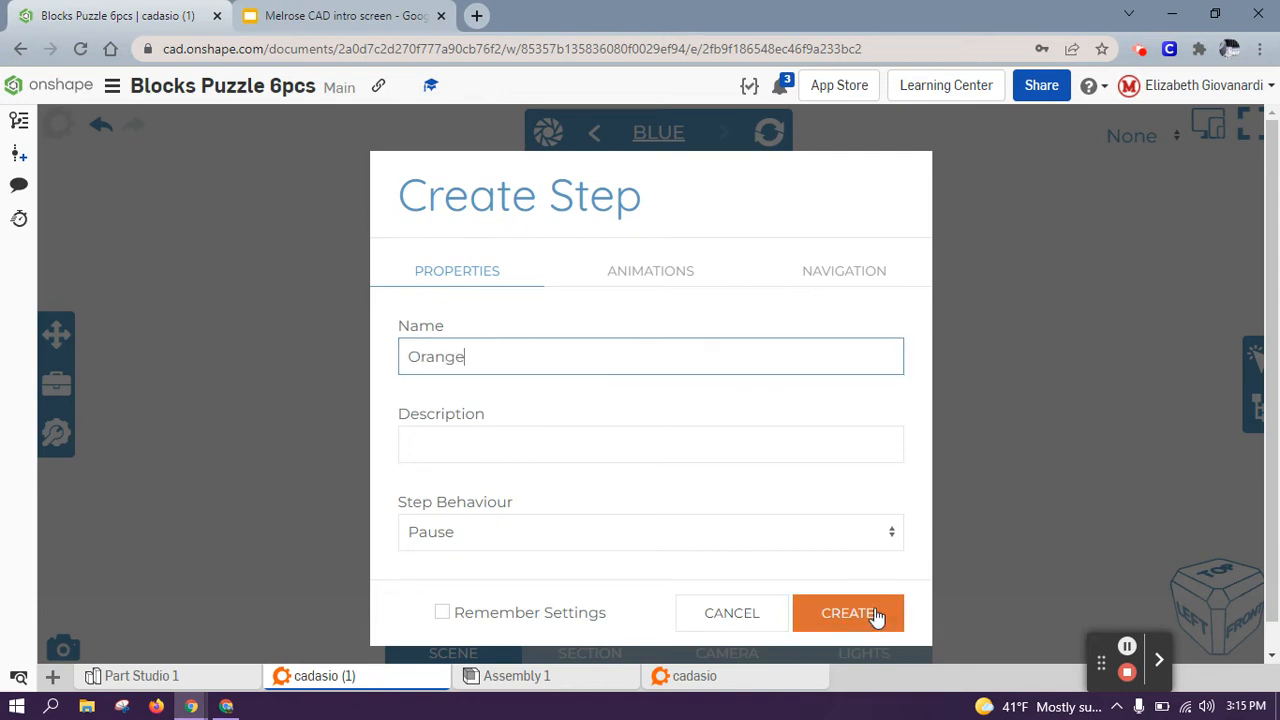
pyautogui.click(876, 615)
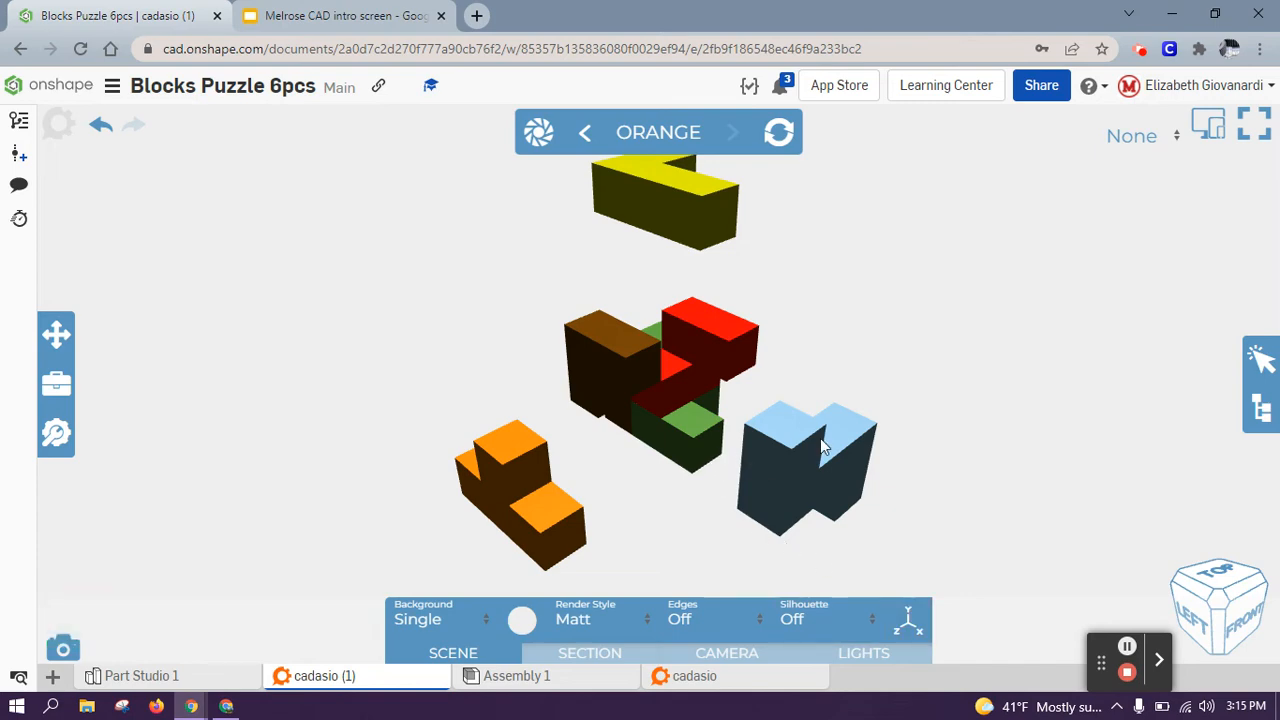
# Step: Pull the green piece out below the assembly and orbit to view it
pyautogui.moveTo(926, 380); pyautogui.dragTo(604, 367, button='right')
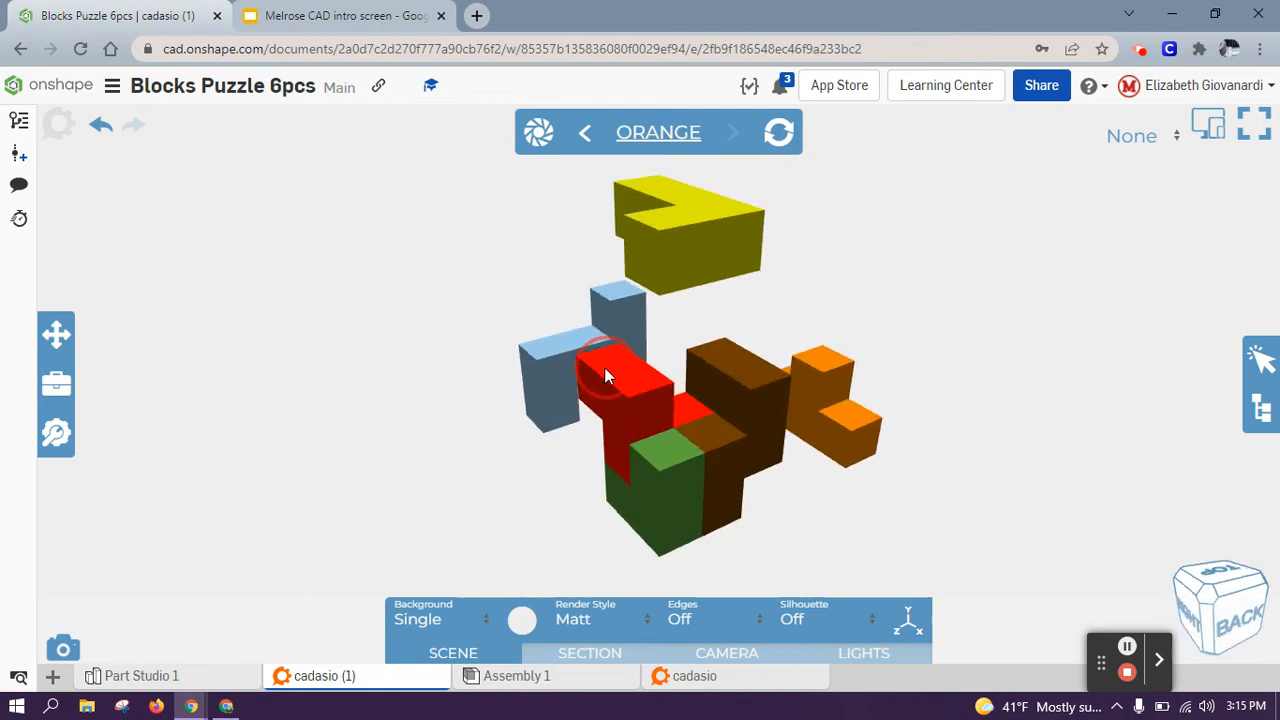
pyautogui.click(650, 494)
pyautogui.moveTo(657, 479); pyautogui.dragTo(511, 491)
pyautogui.click(481, 445)
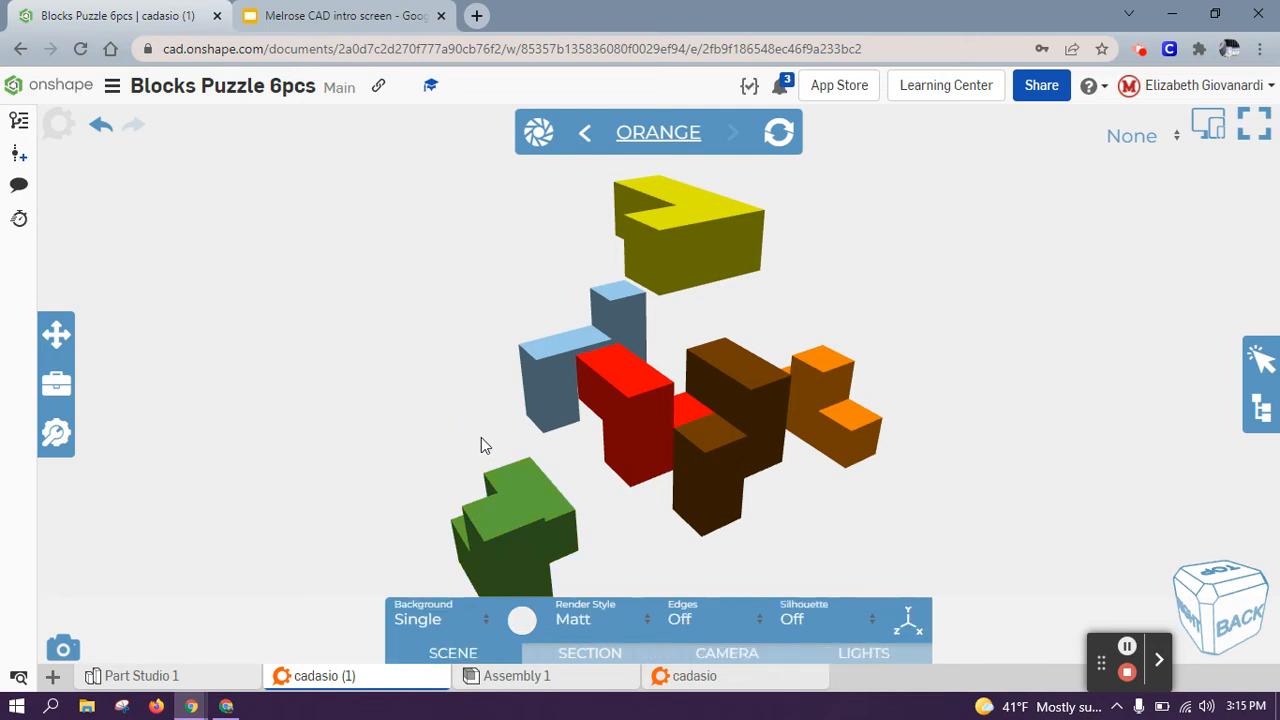
pyautogui.moveTo(481, 445); pyautogui.dragTo(525, 435, button='right')
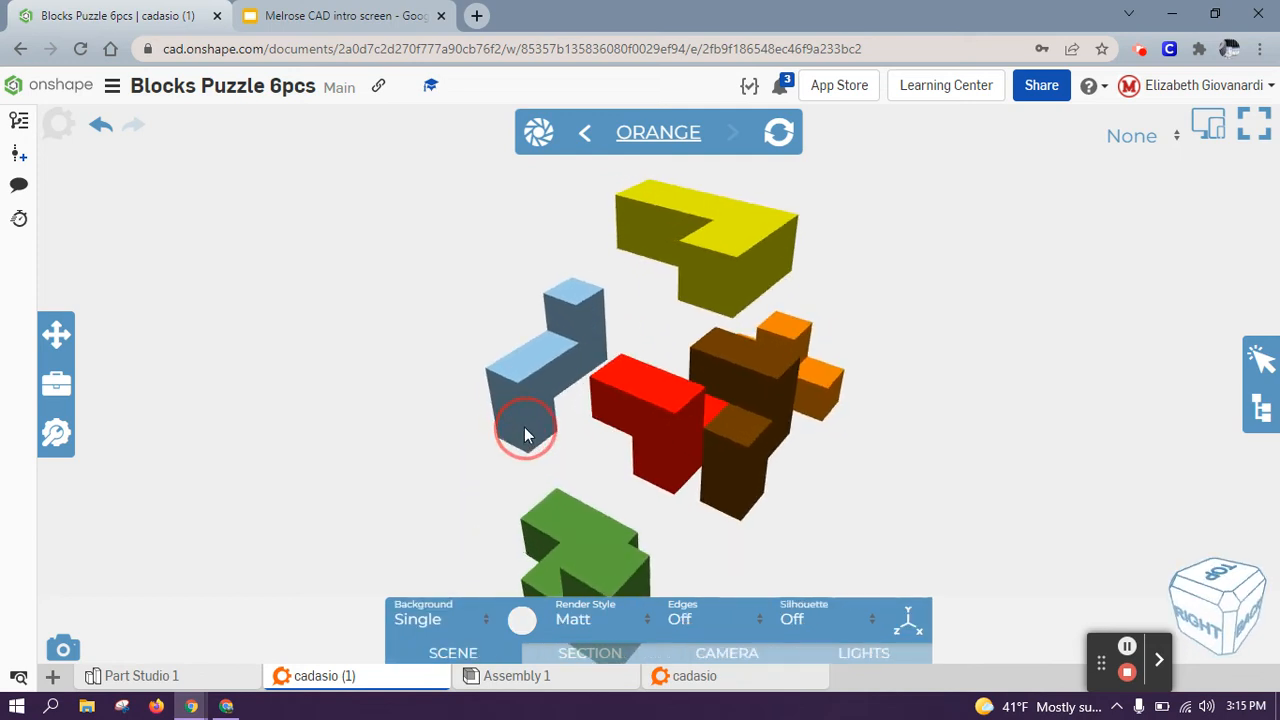
pyautogui.moveTo(451, 480); pyautogui.dragTo(452, 449, button='right')
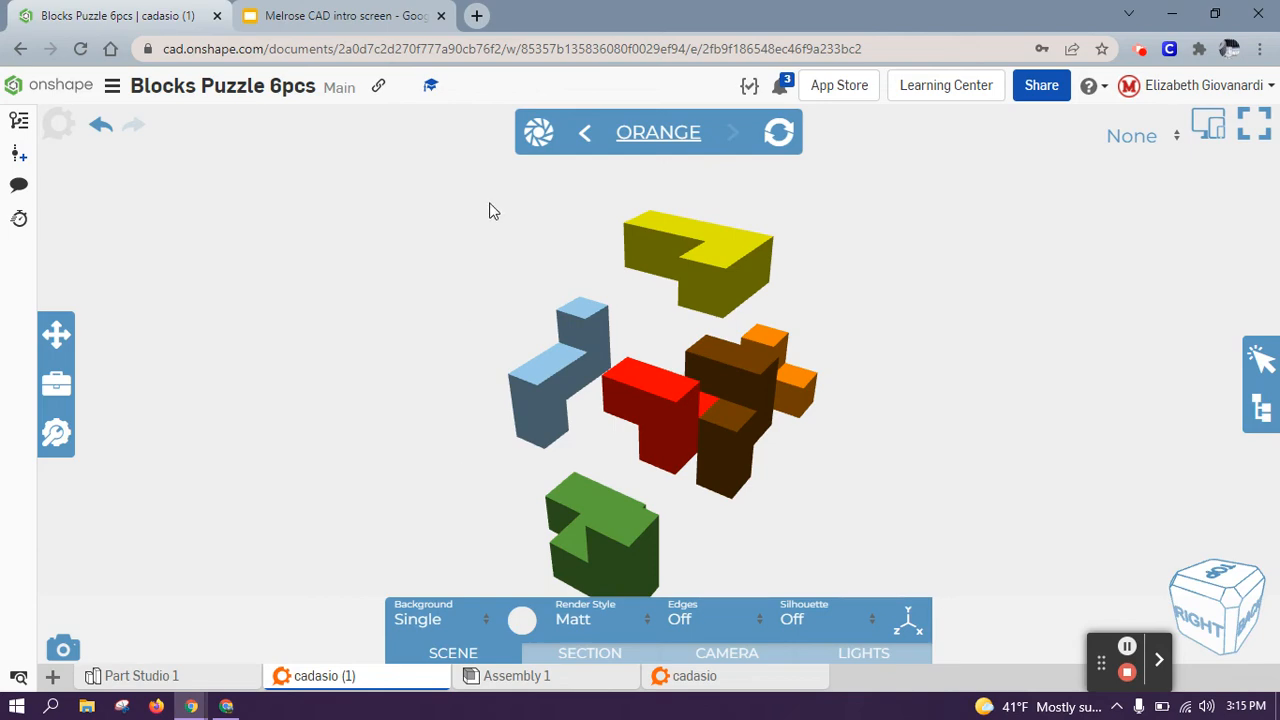
pyautogui.click(528, 150)
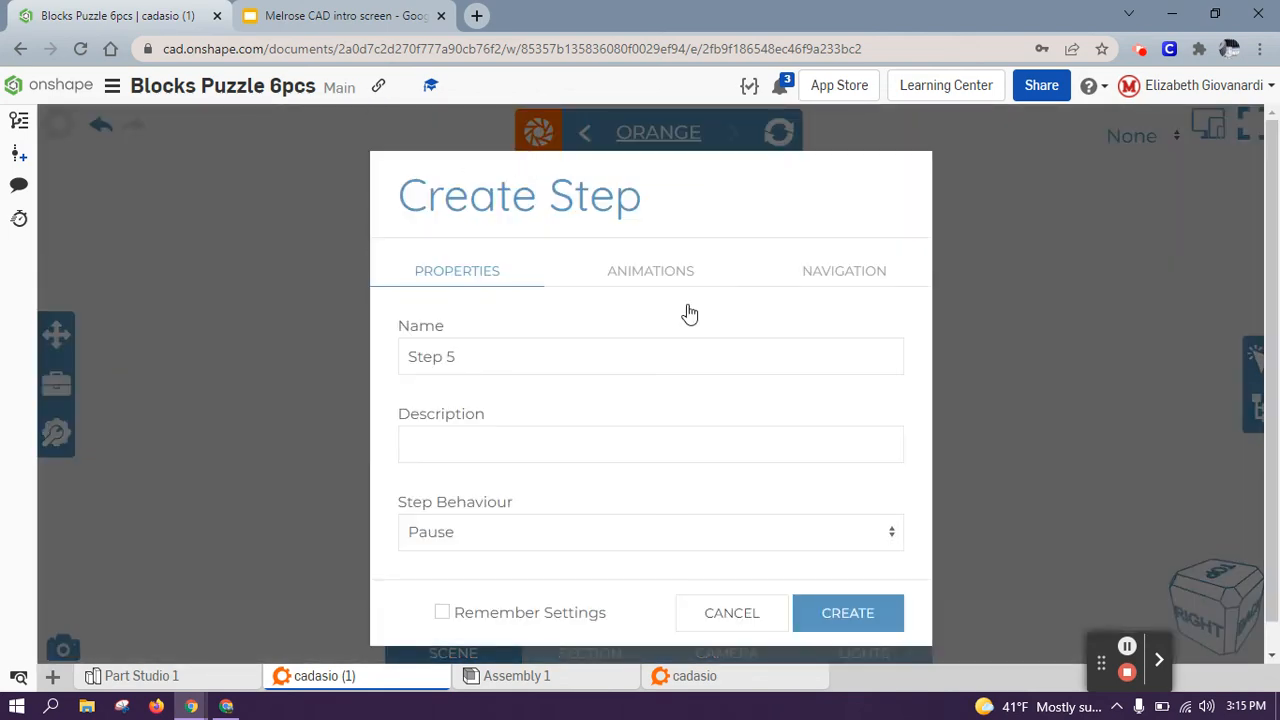
# Step: Name the new step 'Green' and save it
pyautogui.tripleClick(626, 357)
pyautogui.write('Gree')
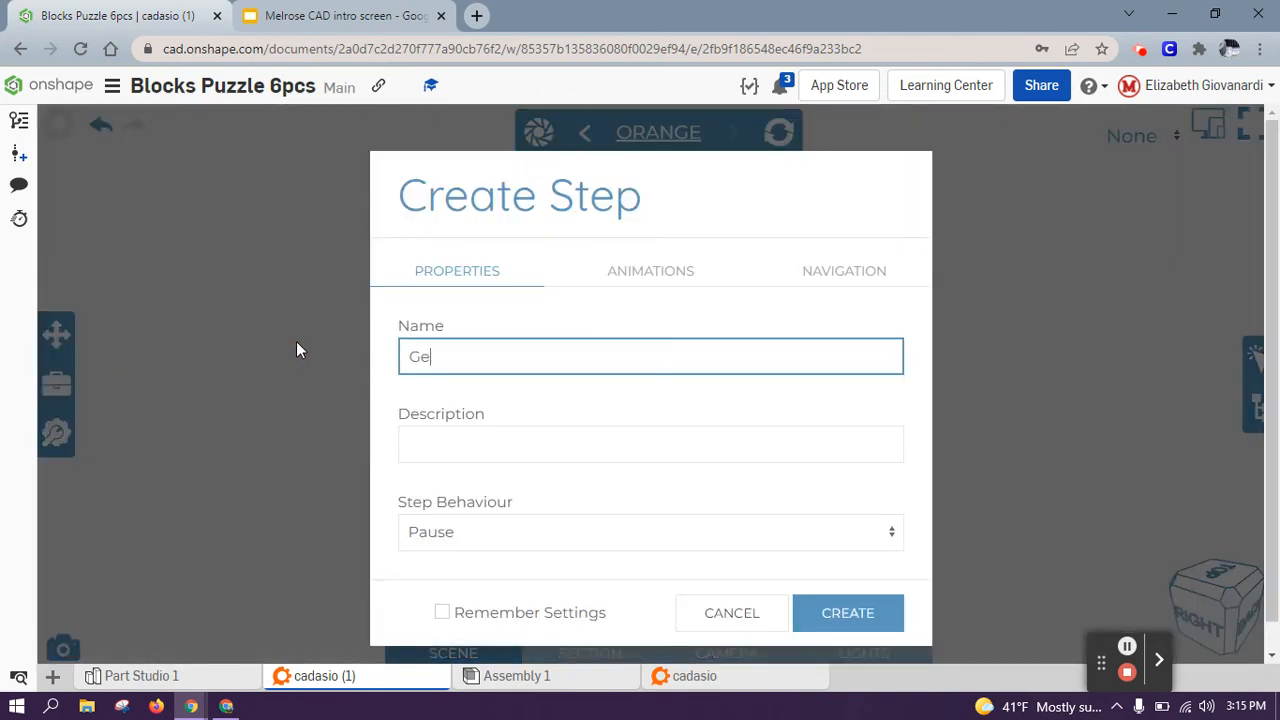
pyautogui.press('BackSpace')
pyautogui.press('BackSpace')
pyautogui.write('een')
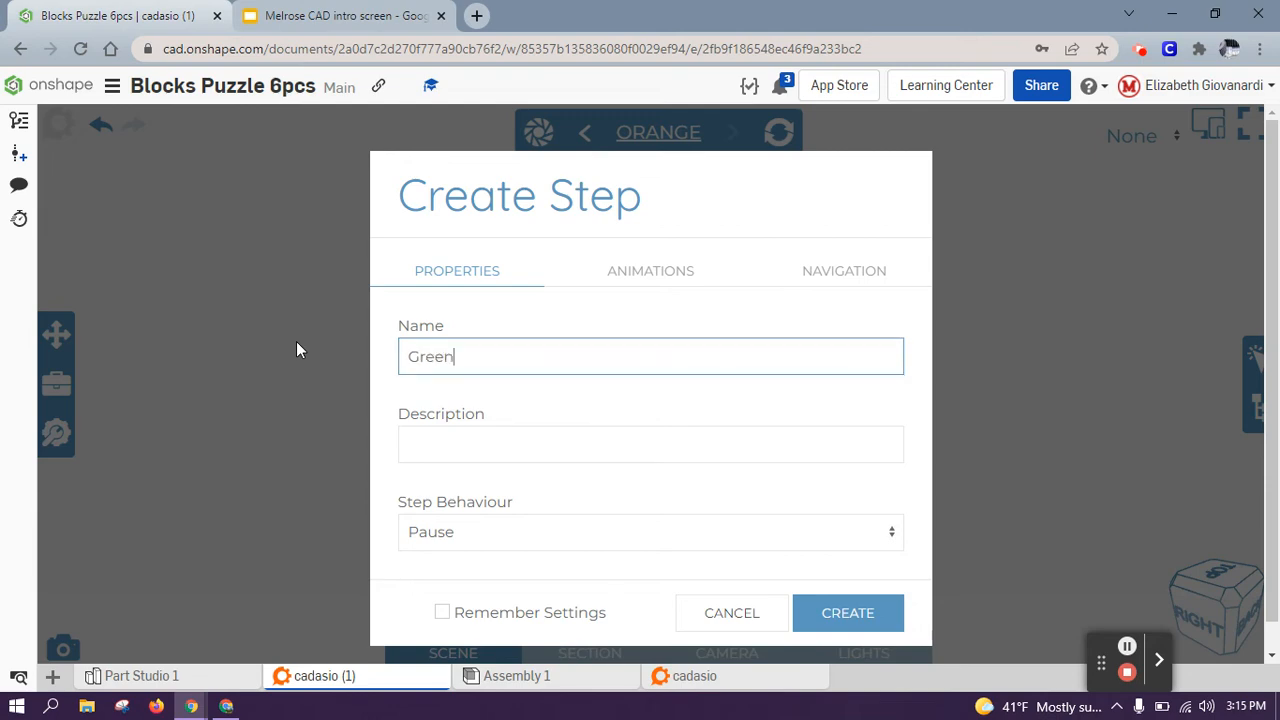
pyautogui.click(847, 624)
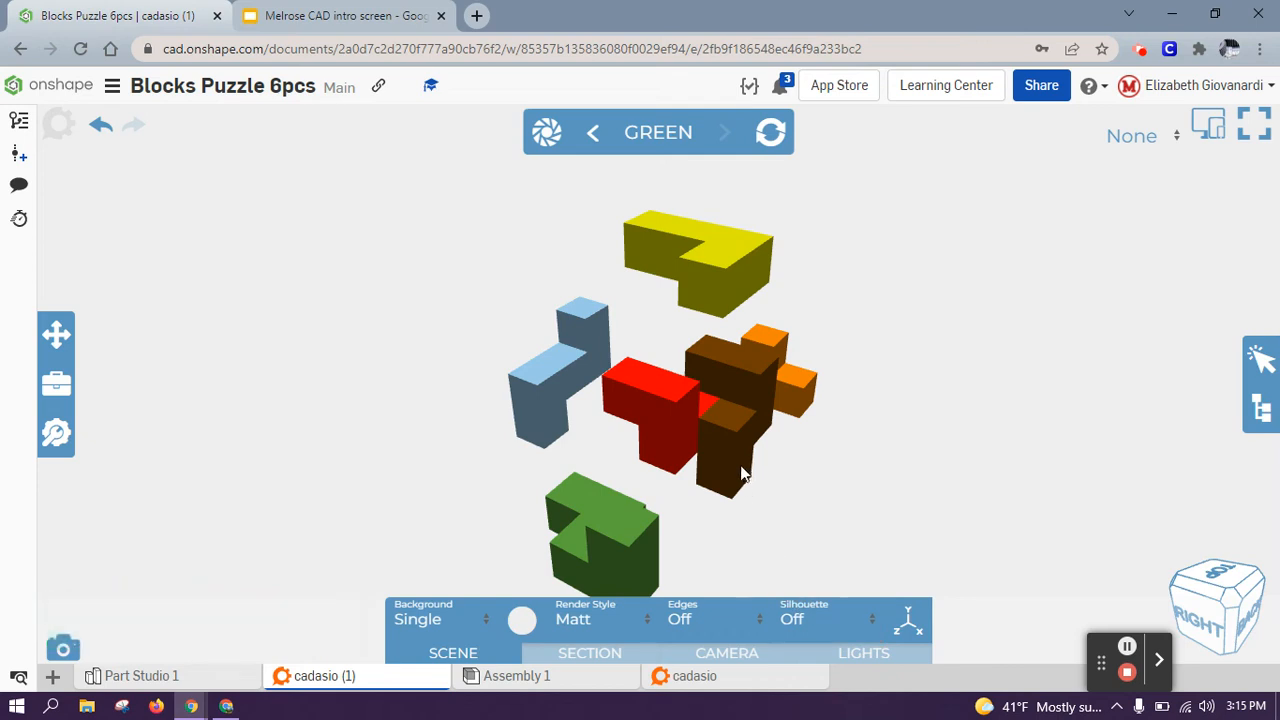
# Step: Pull the brown piece out to the right along the triad axis
pyautogui.click(736, 462)
pyautogui.moveTo(717, 440); pyautogui.dragTo(845, 483)
pyautogui.click(695, 508)
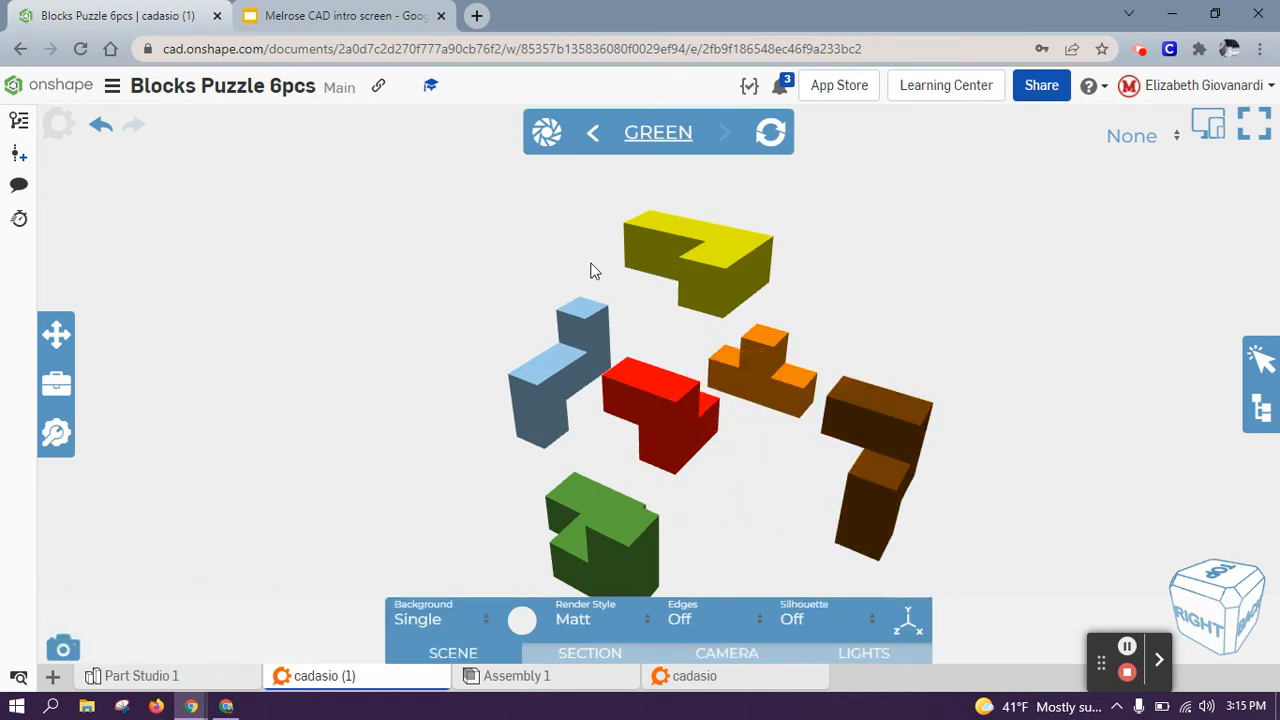
# Step: Create a new instruction step named 'Brown'
pyautogui.click(550, 134)
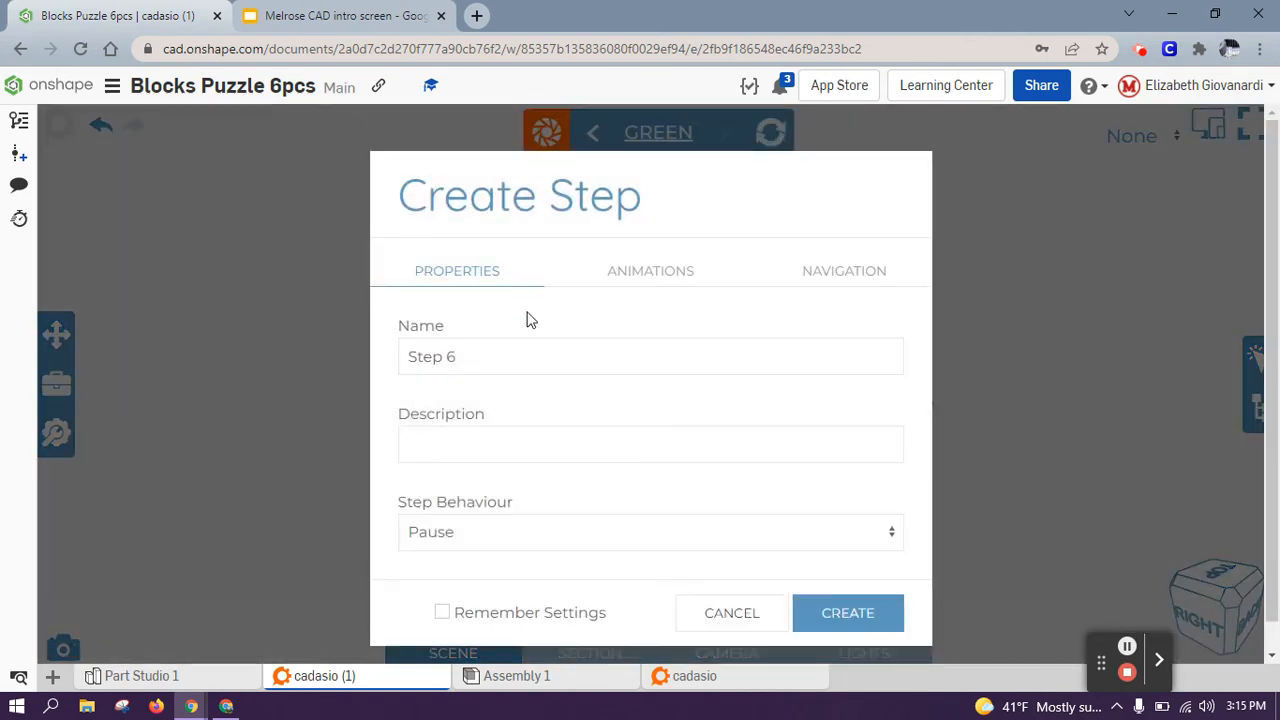
pyautogui.moveTo(512, 360); pyautogui.dragTo(380, 357)
pyautogui.write('Brown')
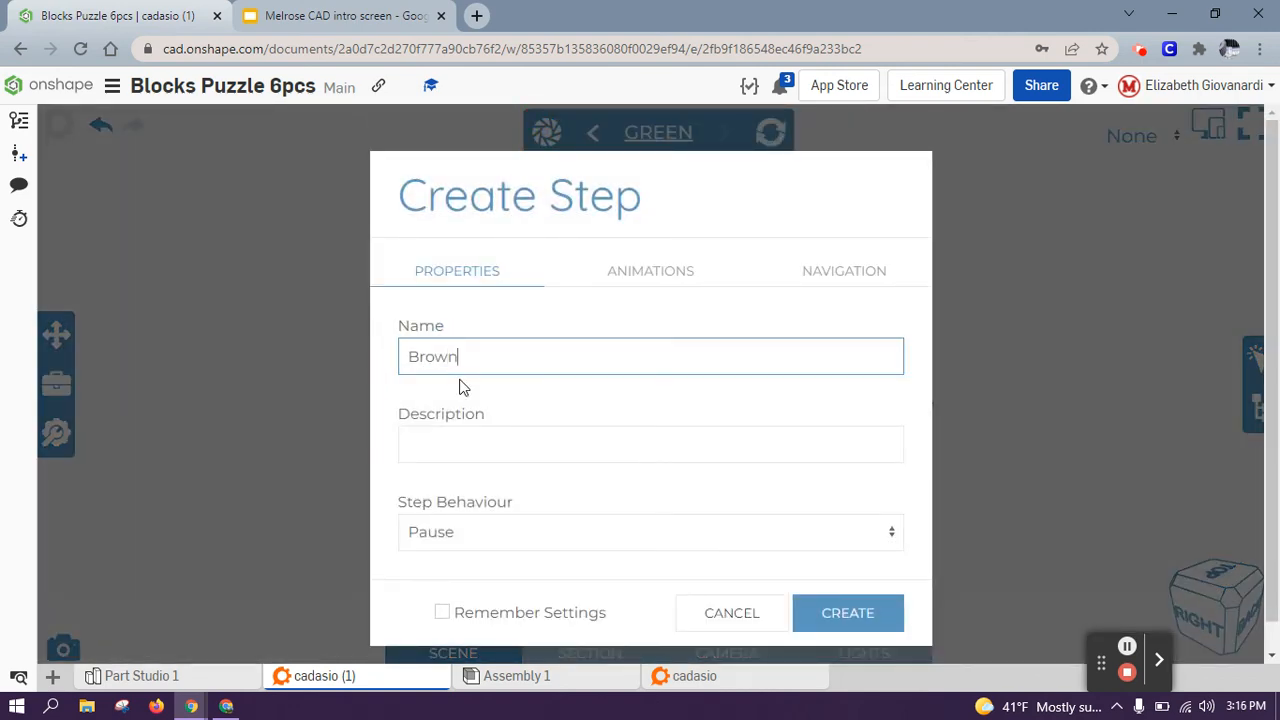
pyautogui.click(801, 608)
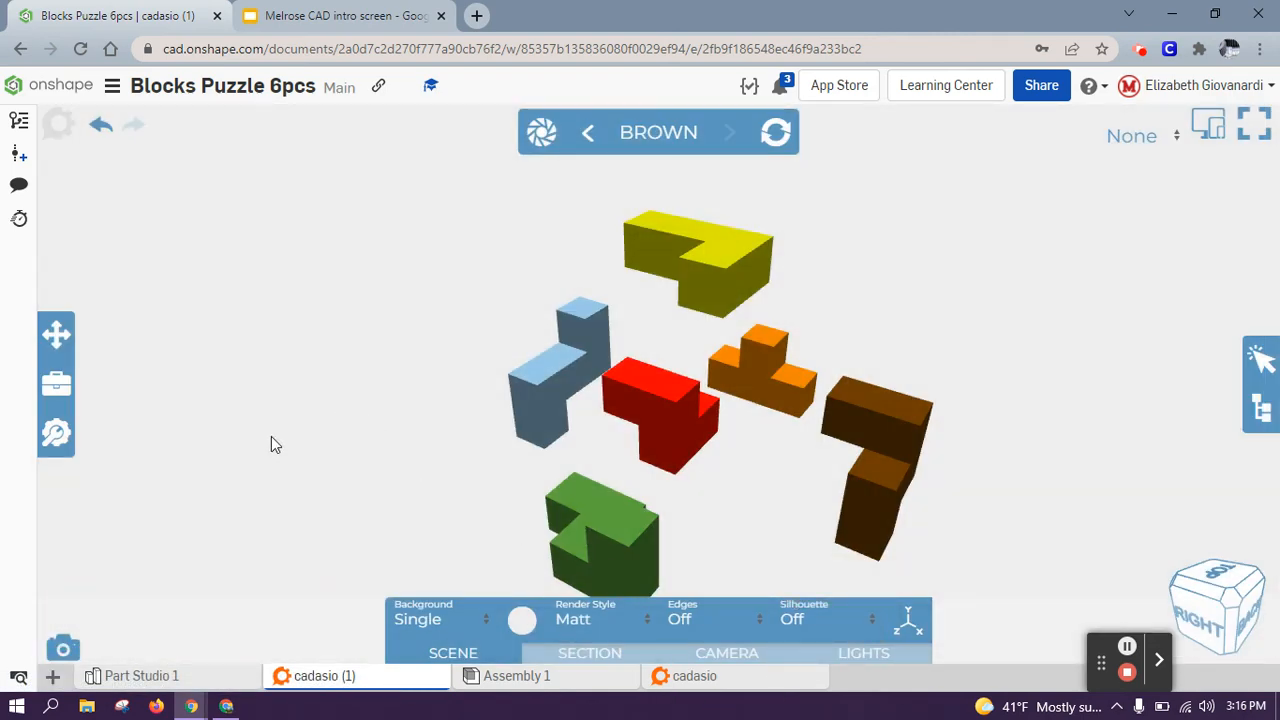
# Step: Open the Blocks Puzzle 2 project settings from the Cadasio dashboard
pyautogui.click(66, 133)
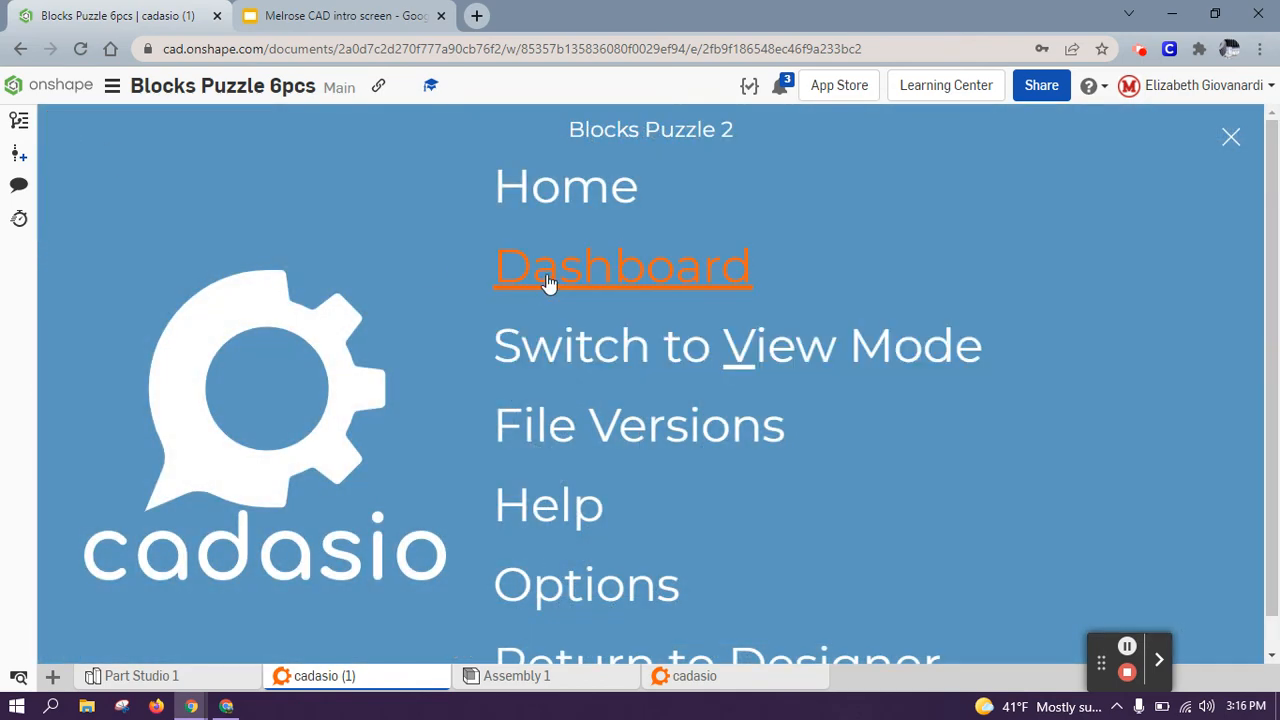
pyautogui.click(548, 280)
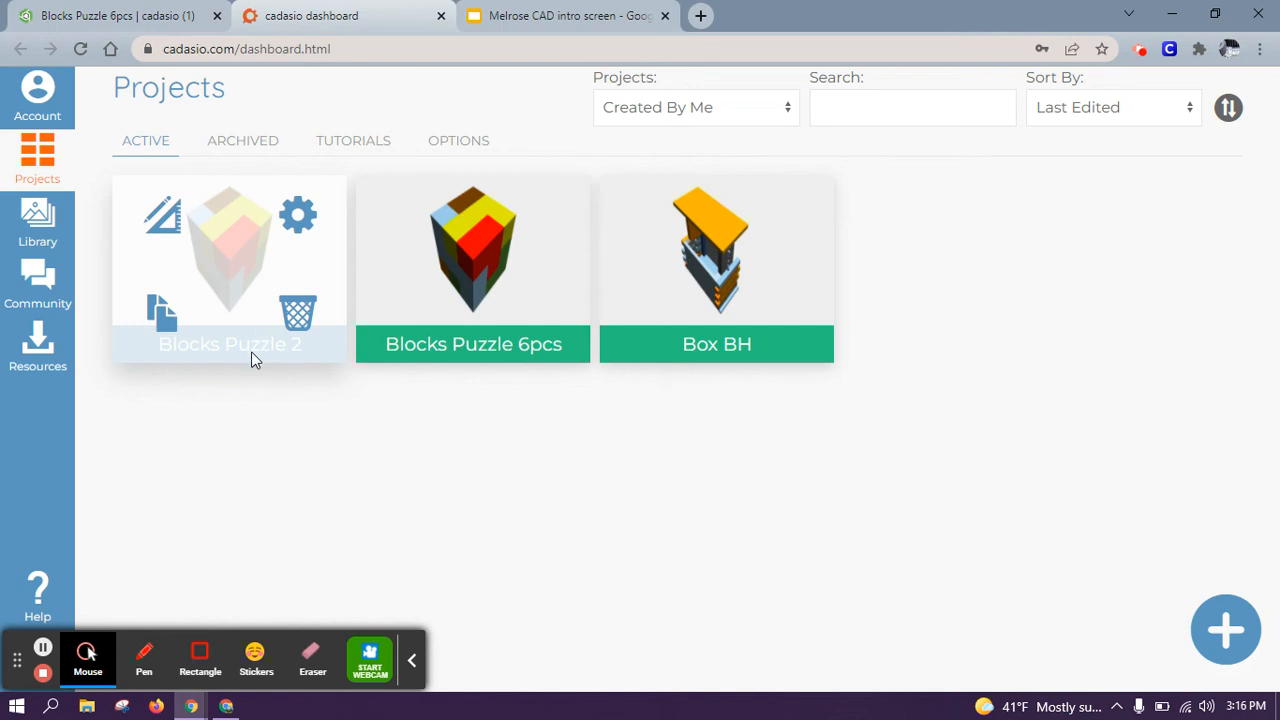
pyautogui.click(305, 228)
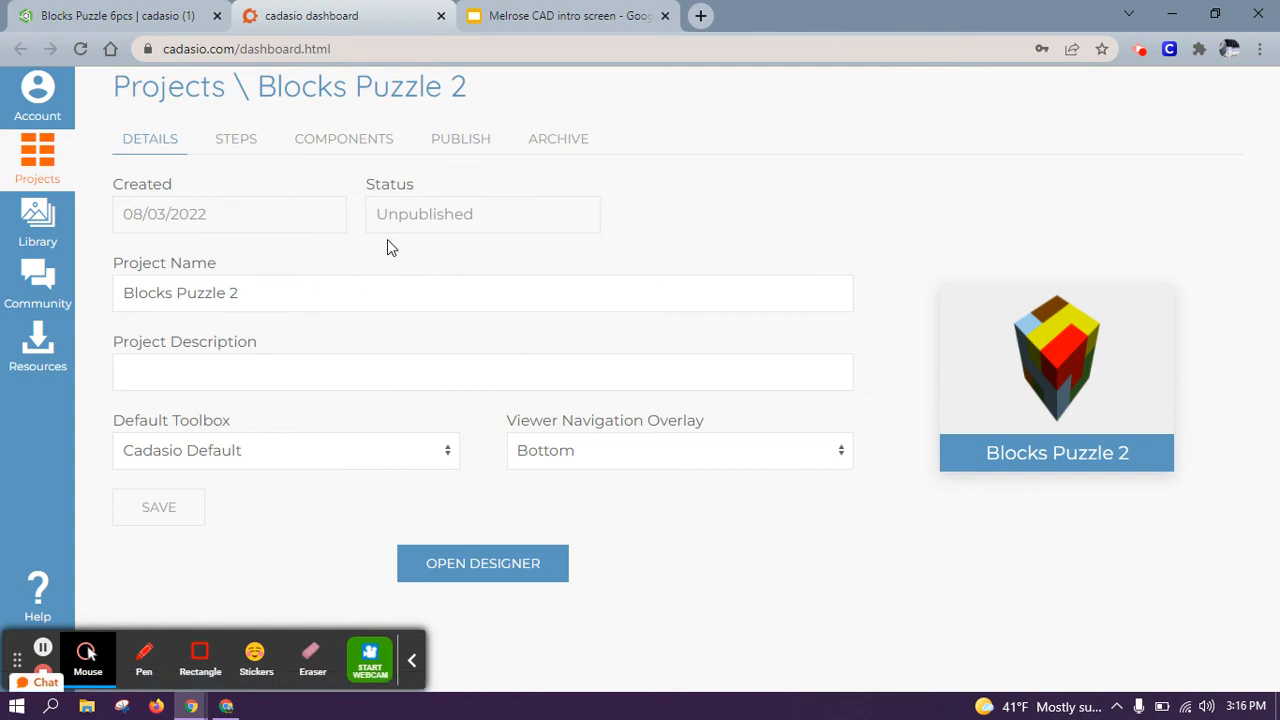
# Step: Publish the project online and copy its public URL
pyautogui.click(436, 148)
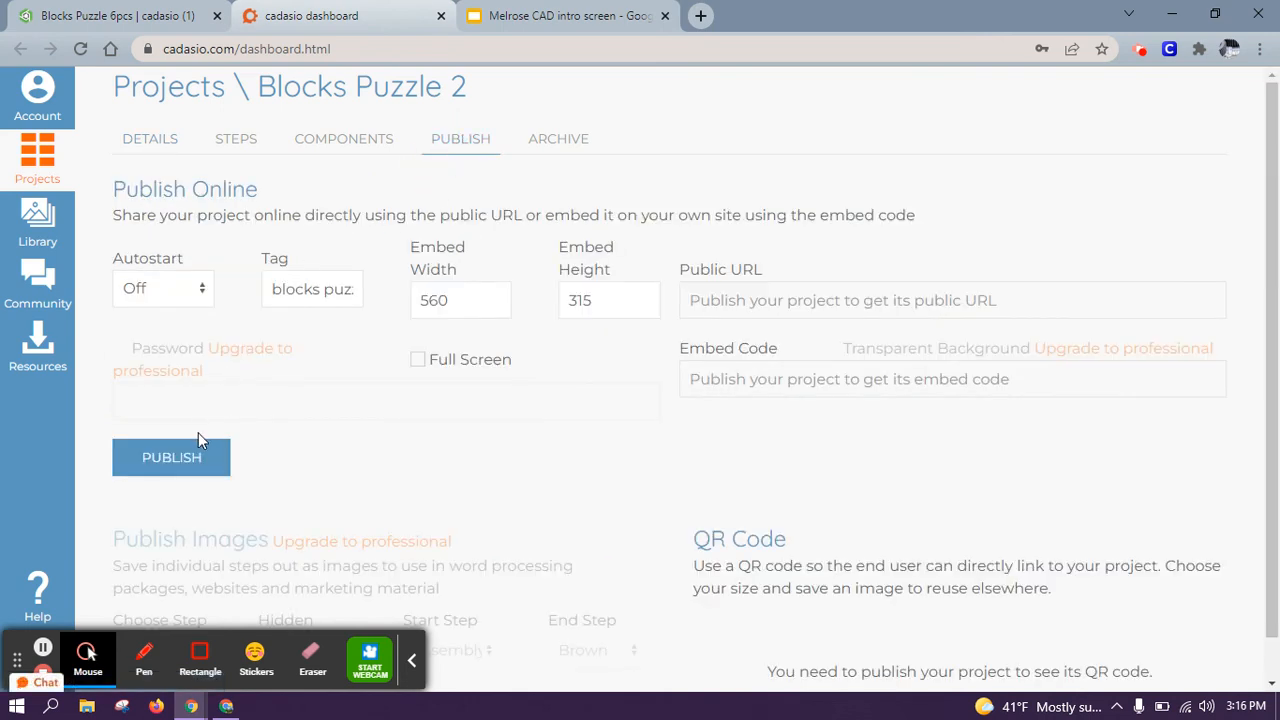
pyautogui.click(190, 457)
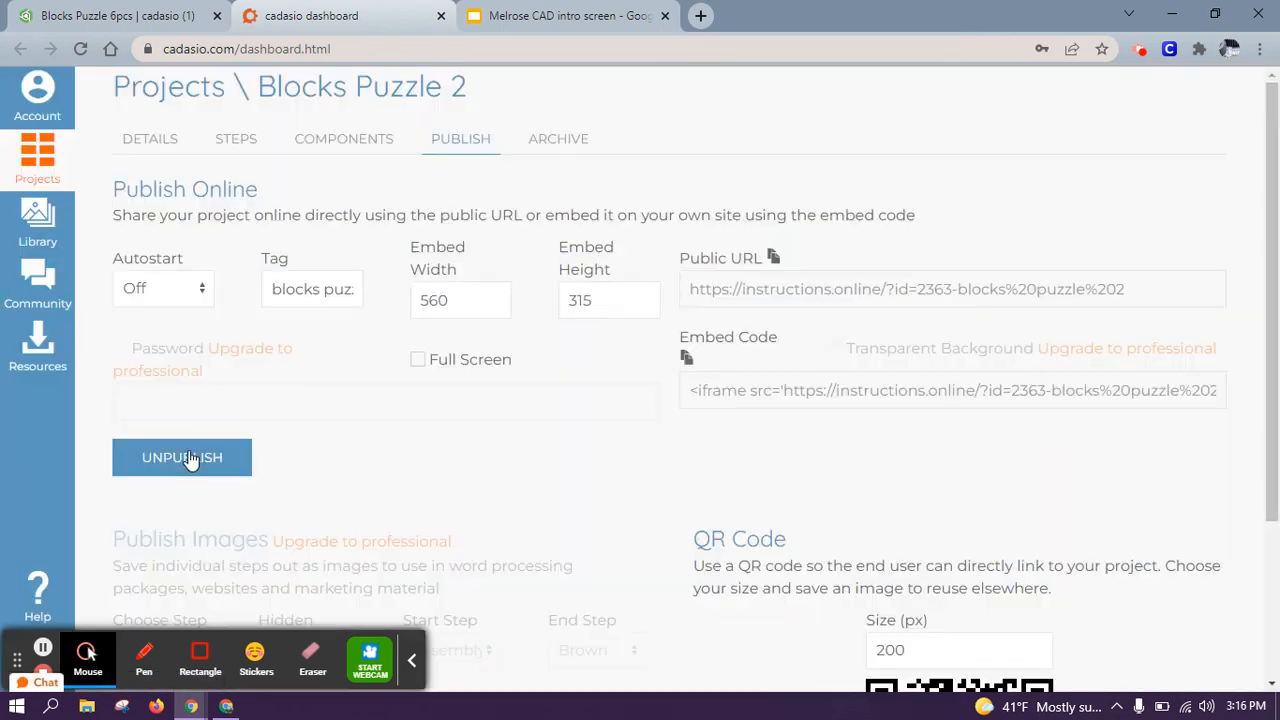
pyautogui.click(773, 257)
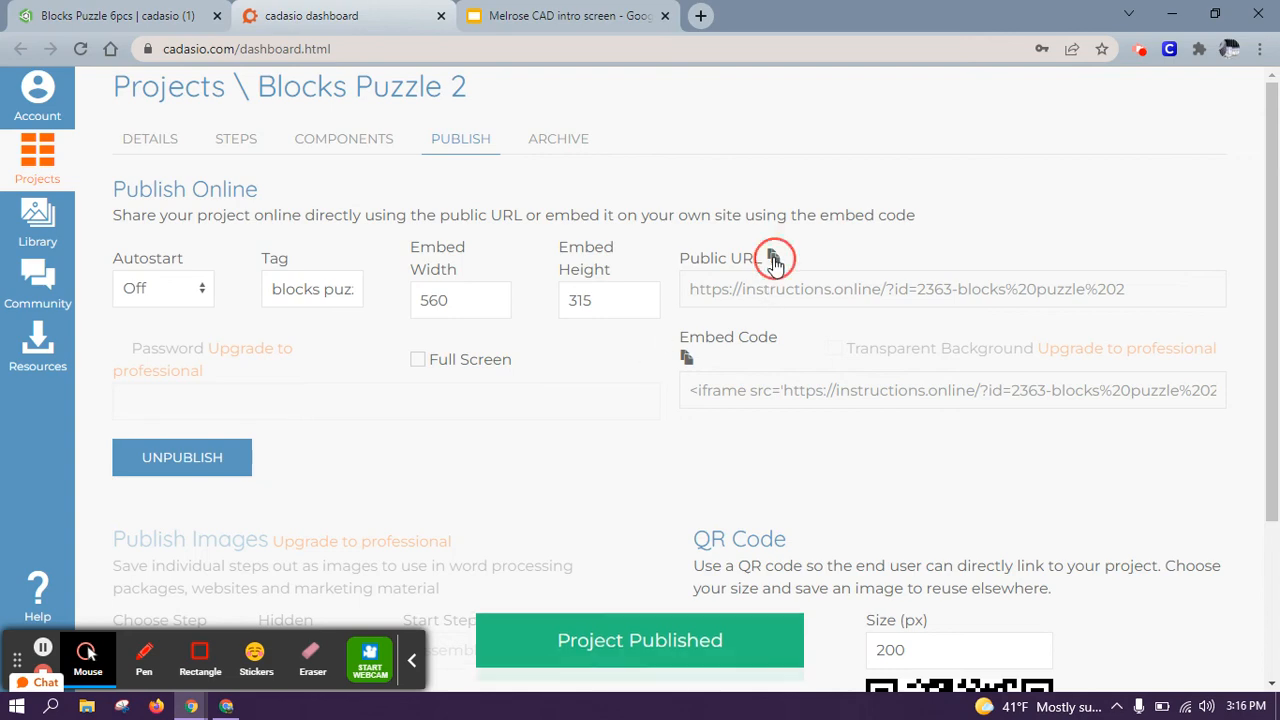
pyautogui.click(700, 15)
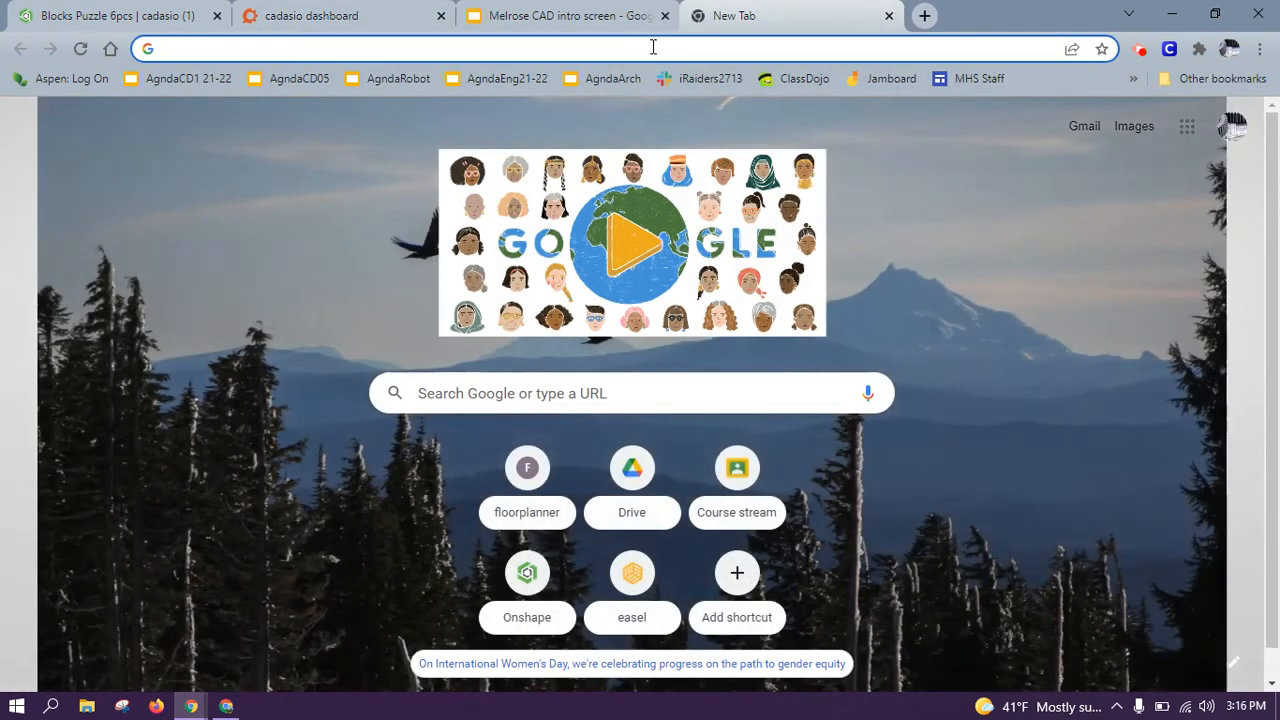
# Step: Load the published instructions page from the copied URL and start the viewer
pyautogui.hotkey('ctrl', 'v')
pyautogui.press('Return')
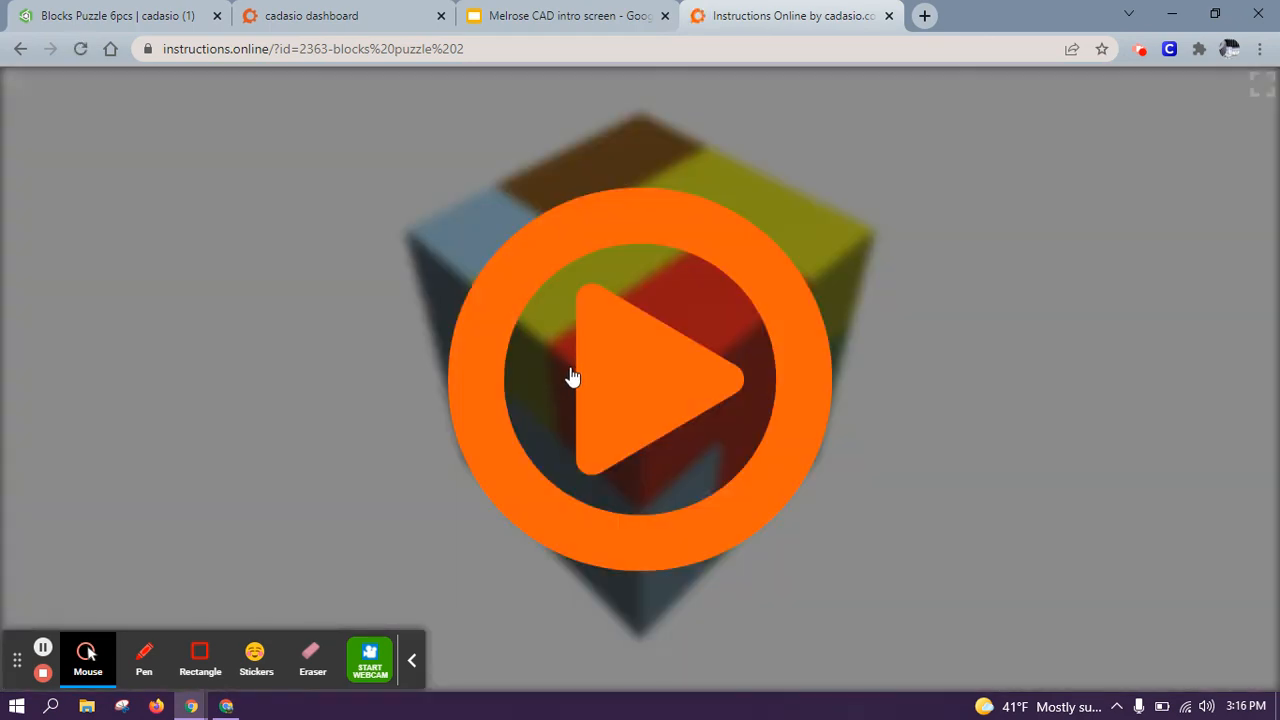
pyautogui.click(572, 377)
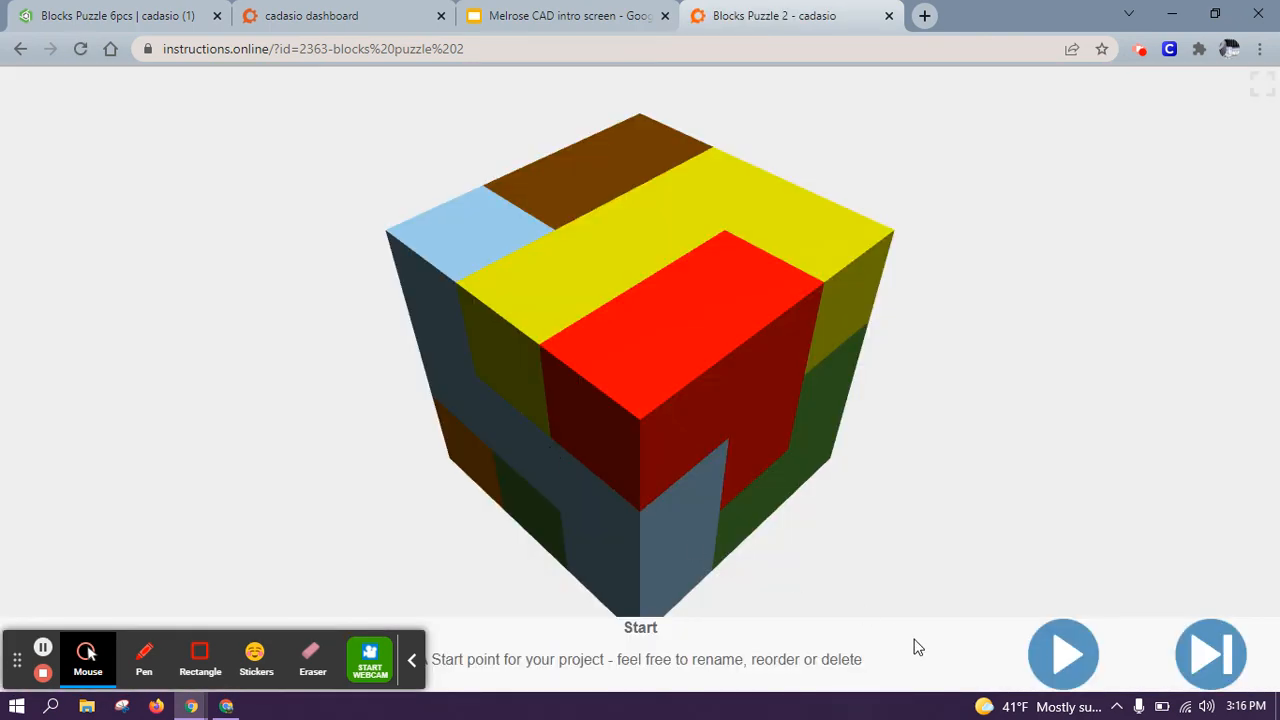
# Step: Play through the Assembly, yellow, Blue, Orange, Green and Brown steps
pyautogui.click(1040, 655)
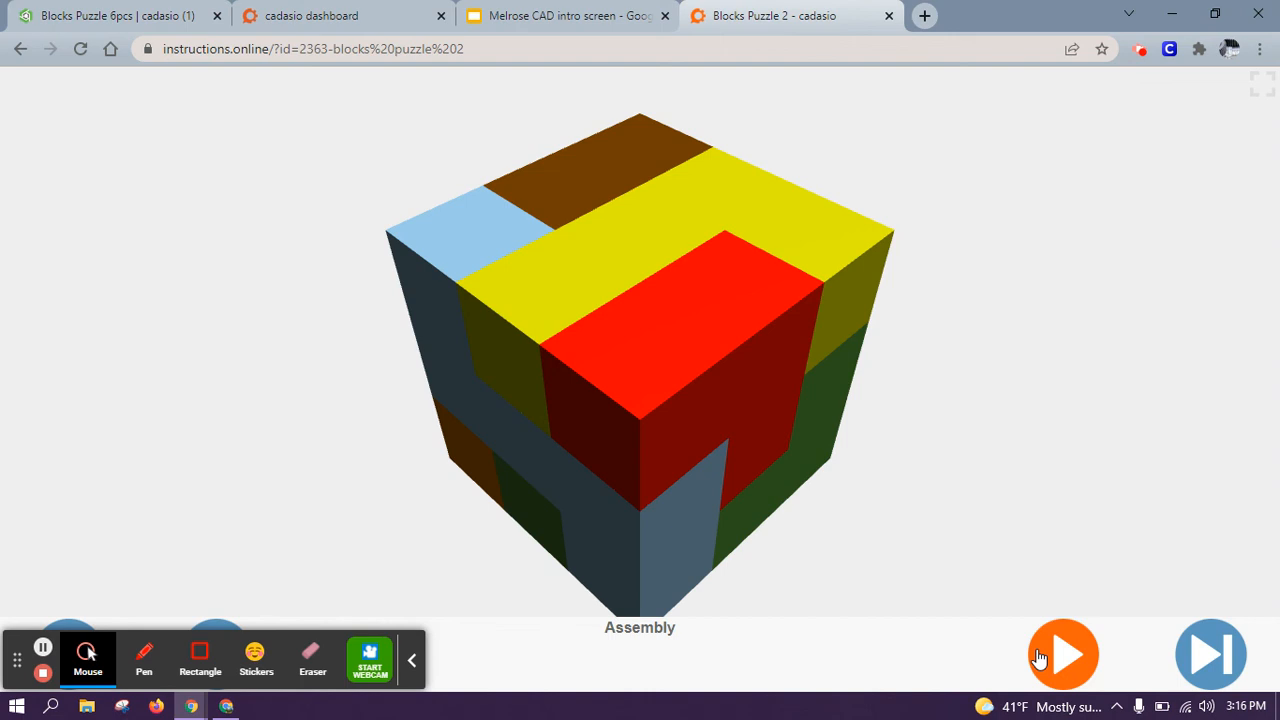
pyautogui.click(1040, 655)
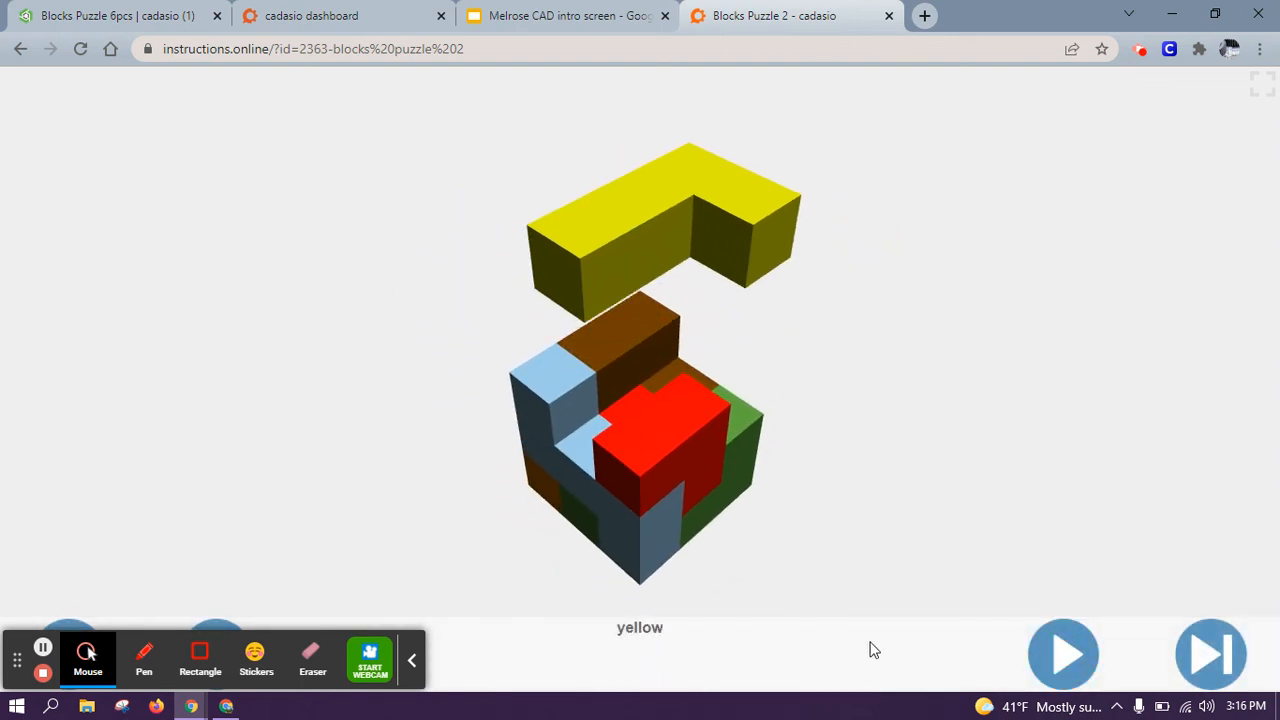
pyautogui.click(1040, 675)
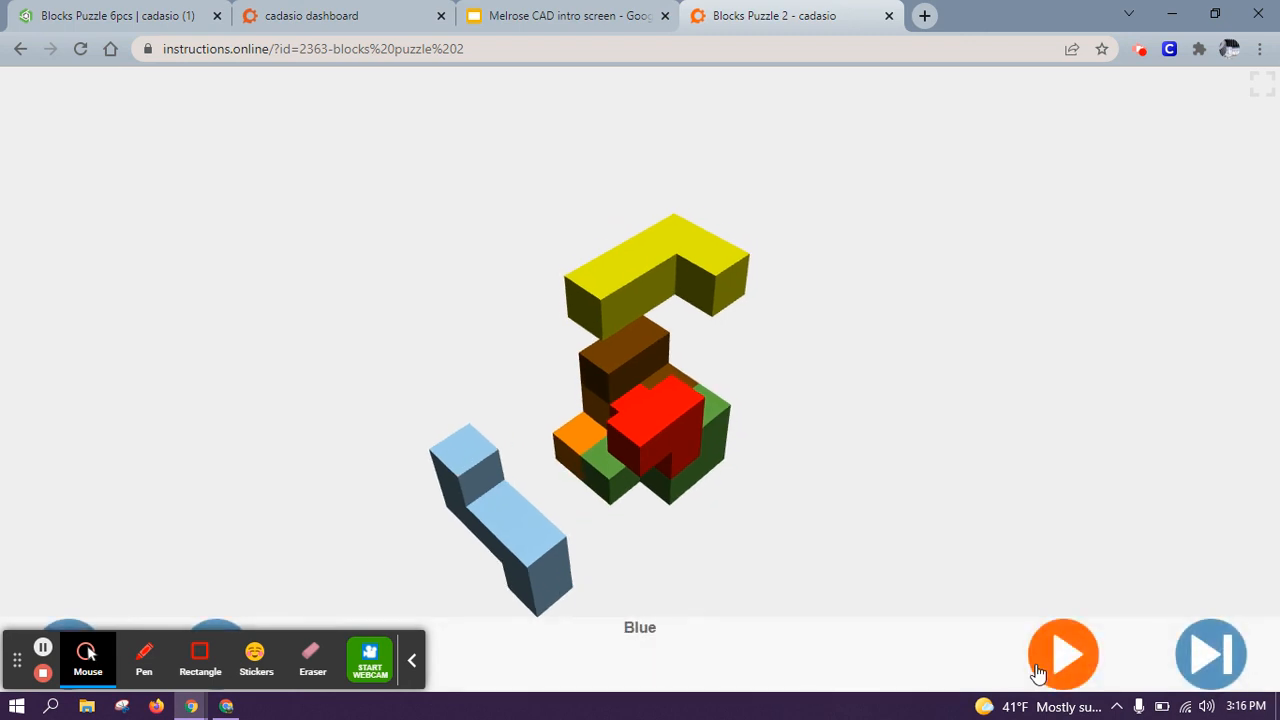
pyautogui.click(1038, 675)
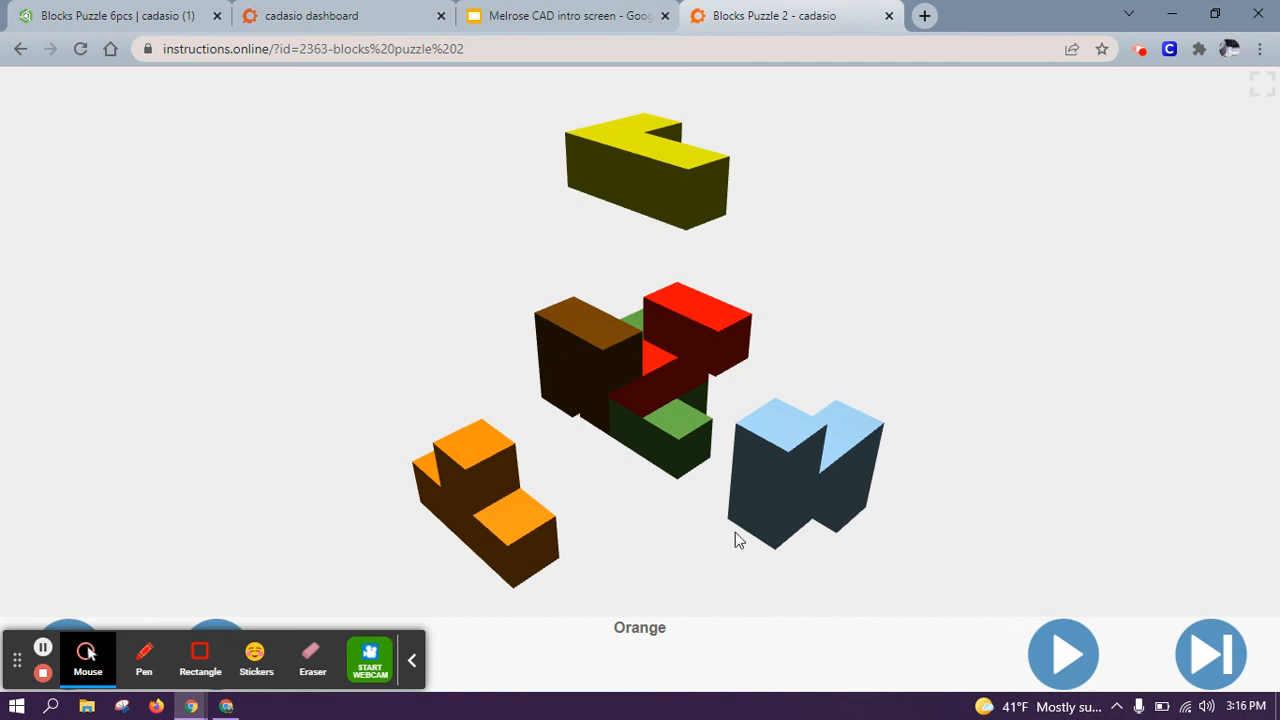
pyautogui.click(1040, 668)
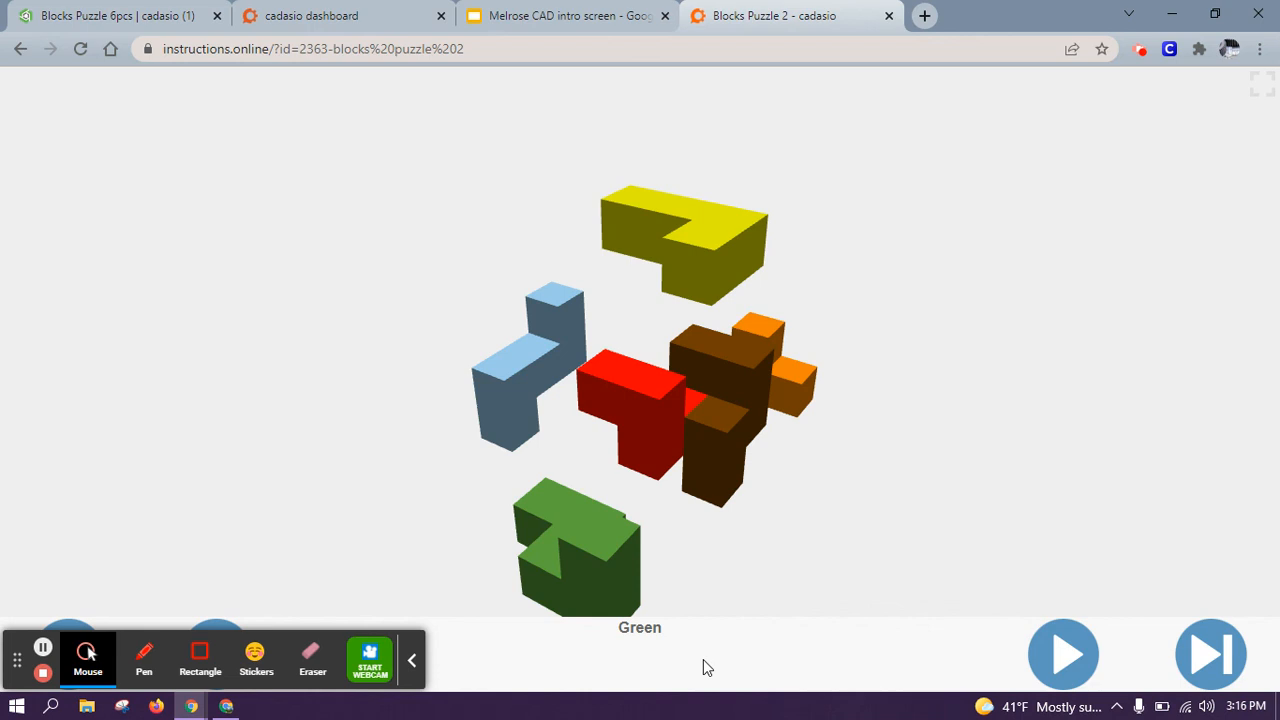
pyautogui.click(1072, 646)
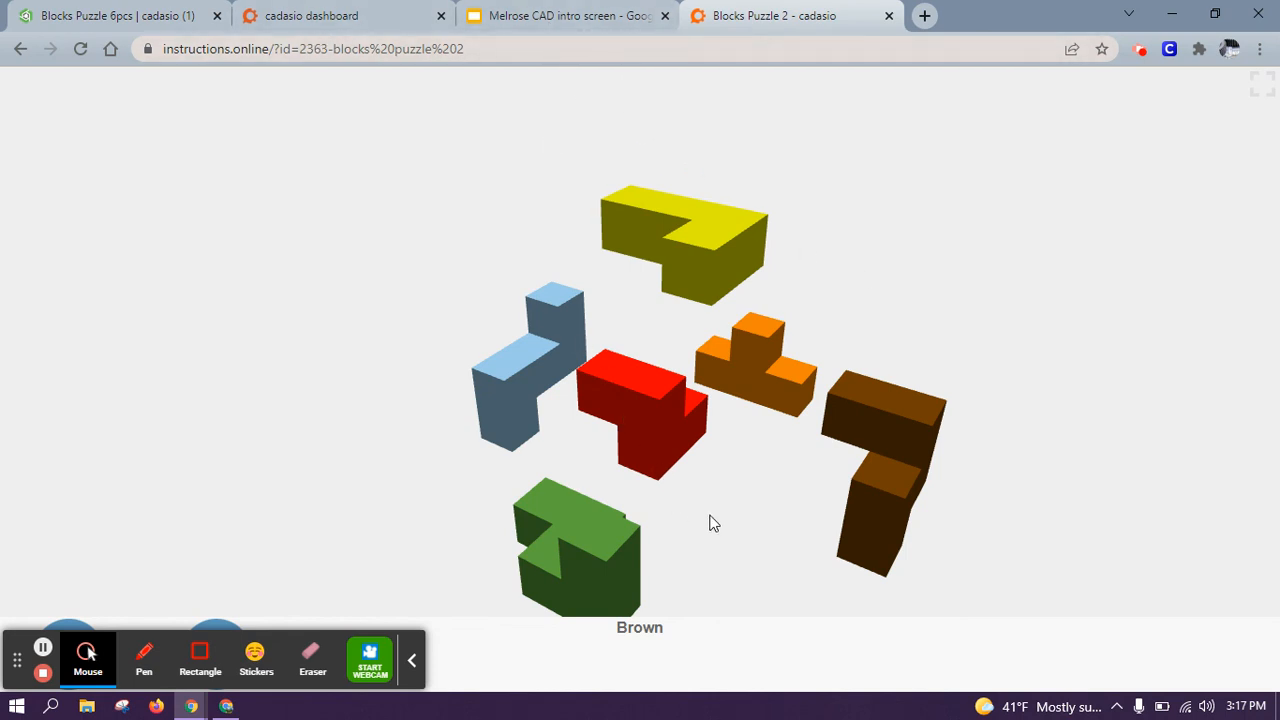
# Step: Zoom out and orbit the separated puzzle pieces to inspect them from another angle
pyautogui.scroll(5, 689, 466)
pyautogui.scroll(-4, 685, 460)
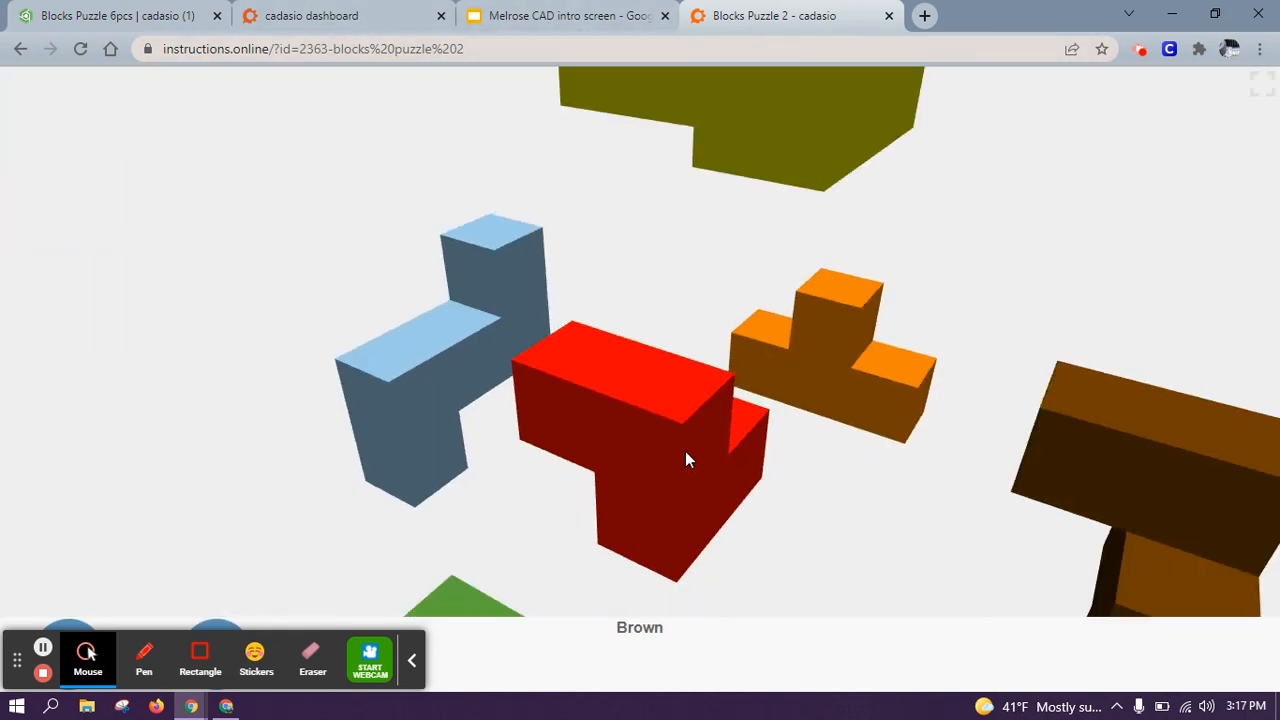
pyautogui.scroll(-5, 685, 458)
pyautogui.moveTo(685, 455); pyautogui.dragTo(806, 466)
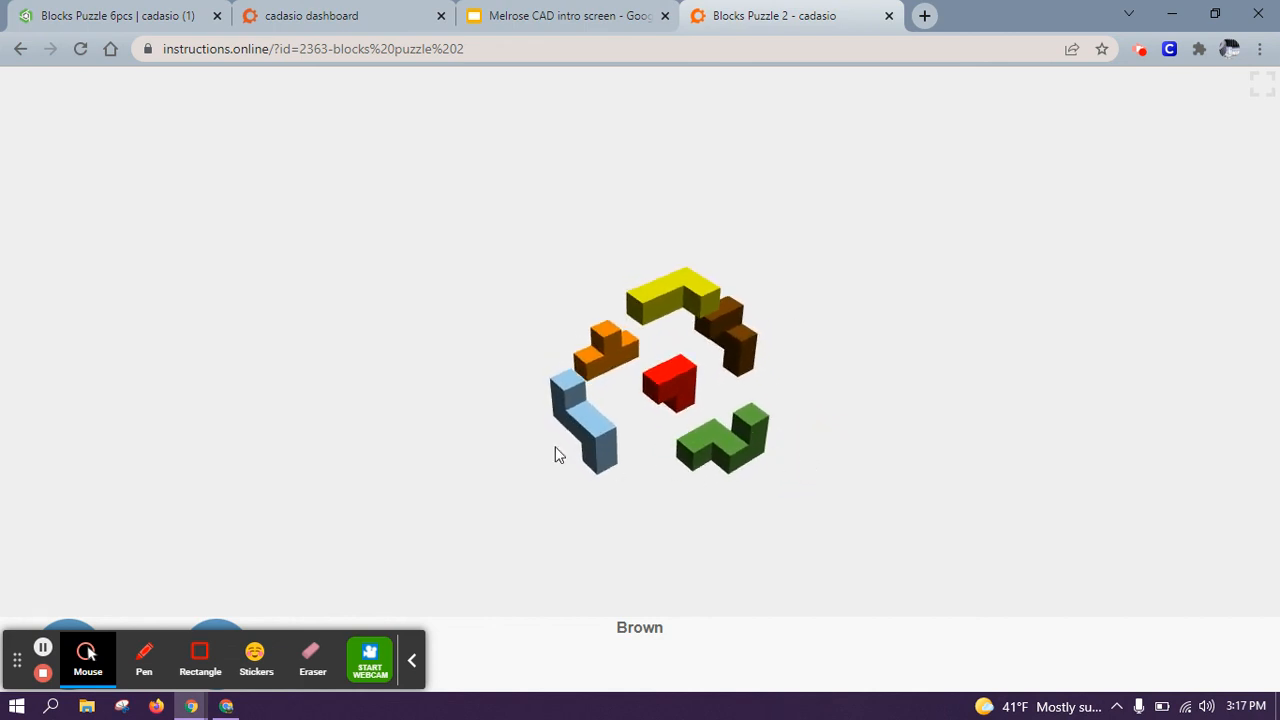
pyautogui.moveTo(815, 392); pyautogui.dragTo(816, 376)
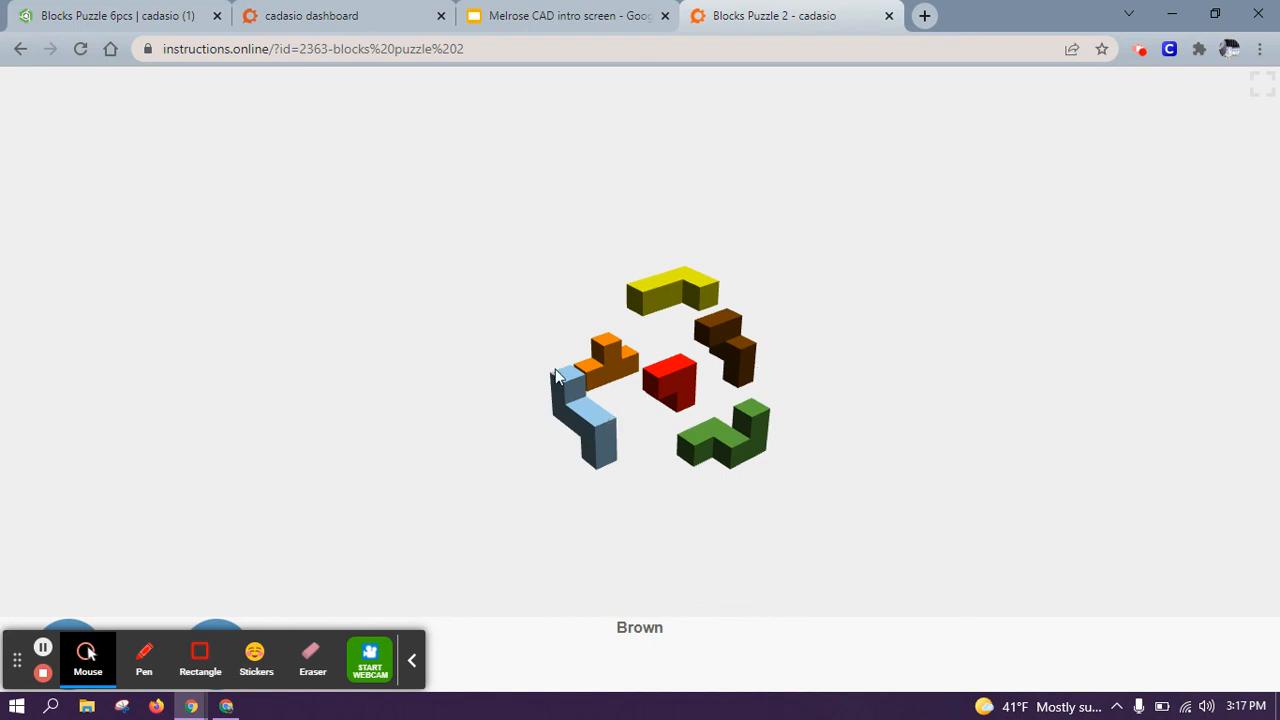
pyautogui.scroll(3, 658, 474)
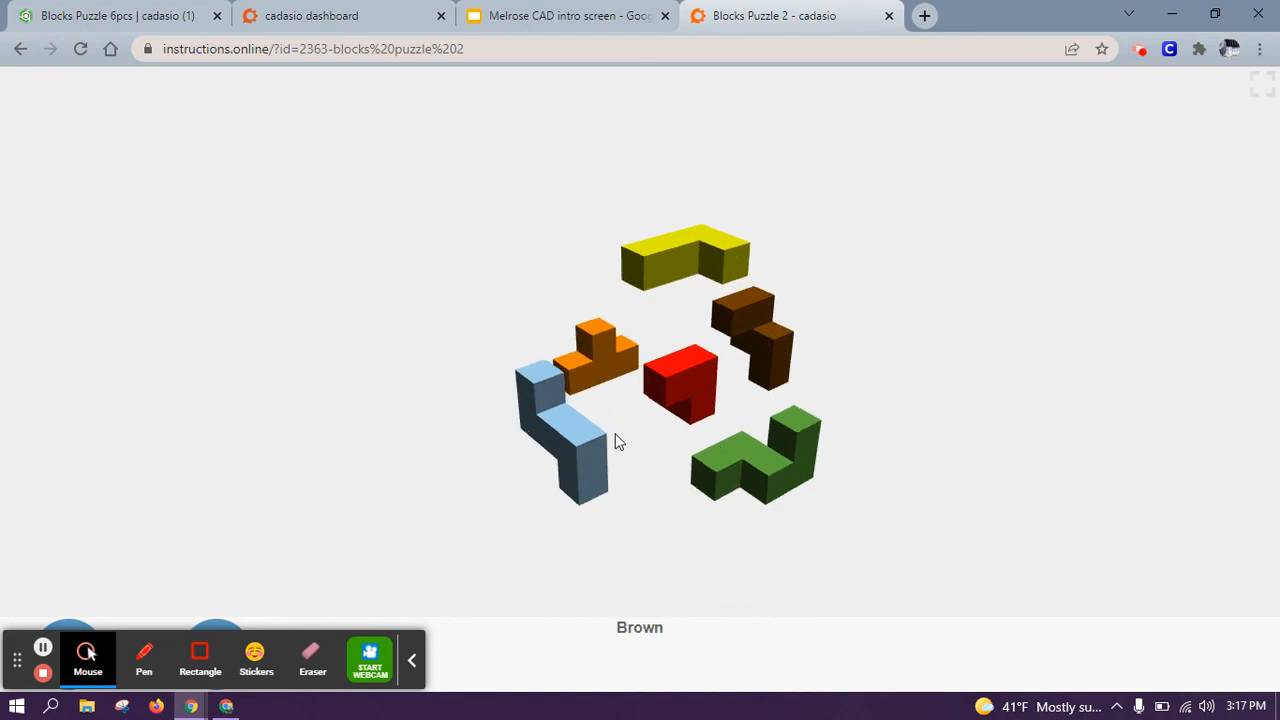